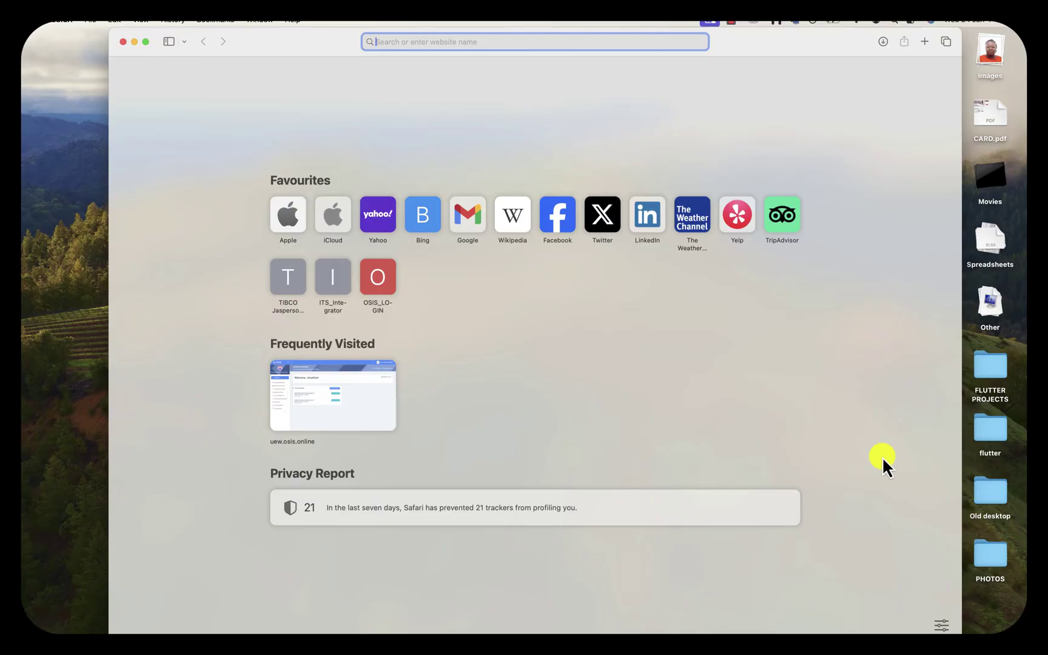
Go to gmail.com and bring up the Google sign-in page for Gmail
{"action": "type", "text": "gmail.c"}
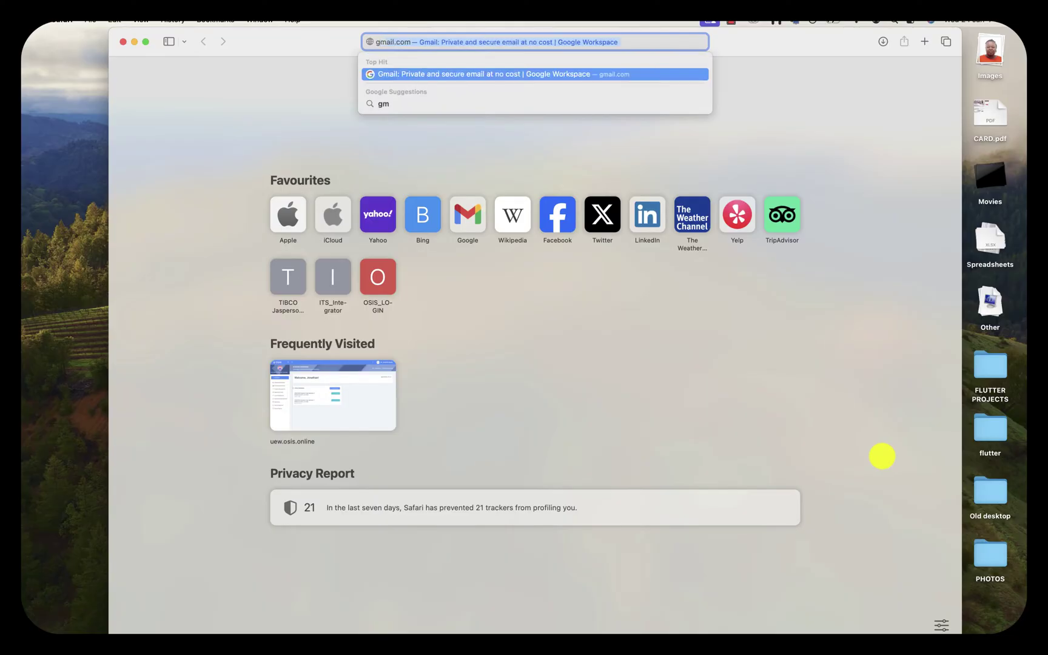
{"action": "type", "text": "om"}
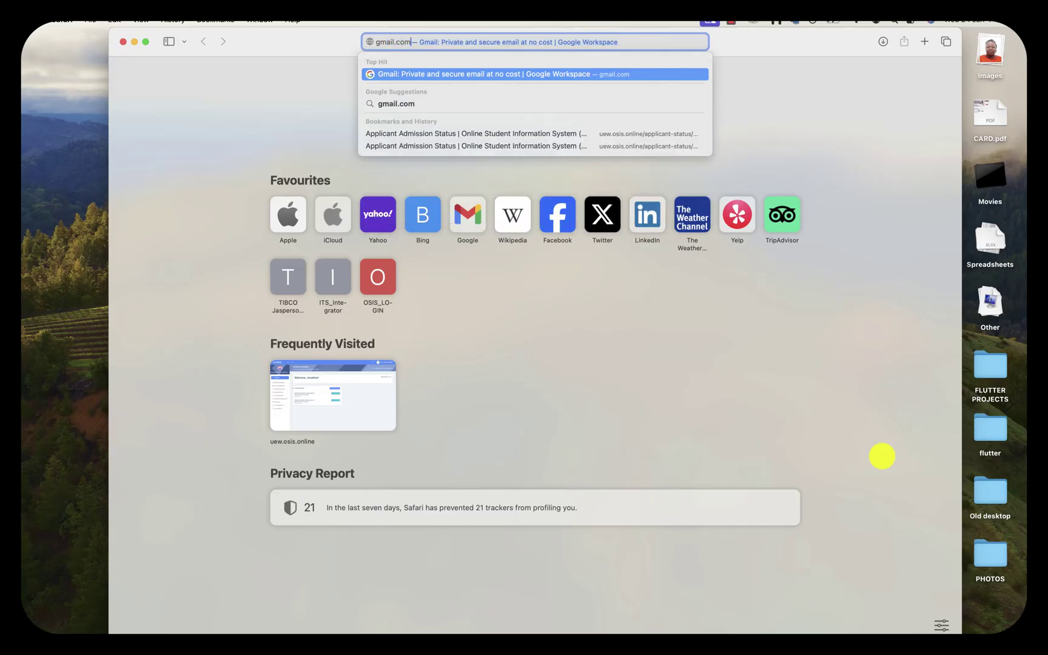
{"action": "key", "text": "Return"}
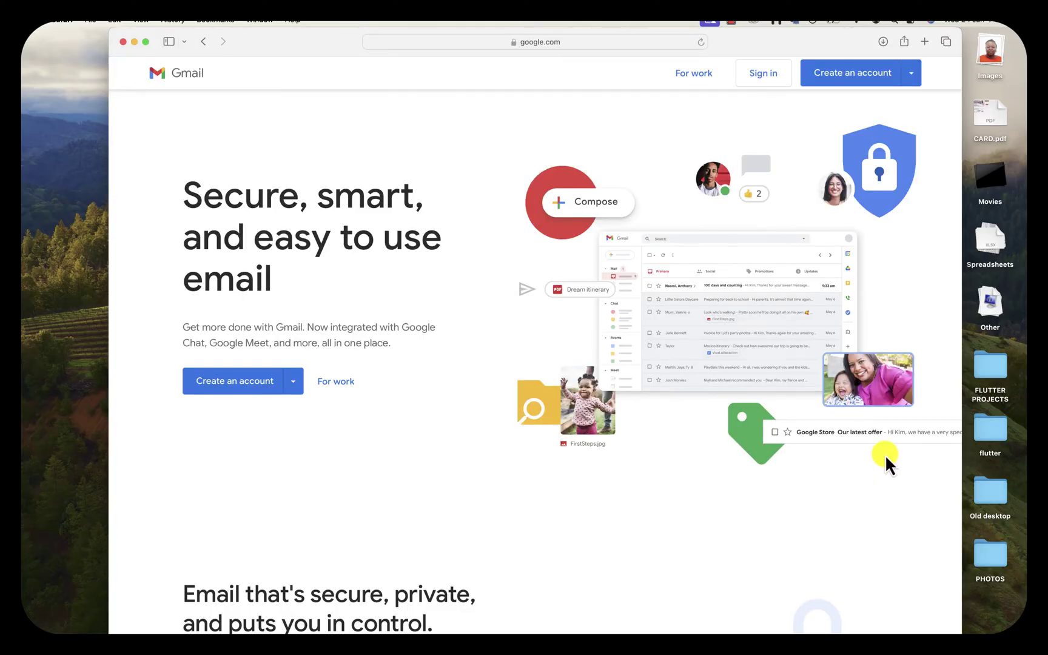
{"action": "left_click", "coordinate": [770, 78]}
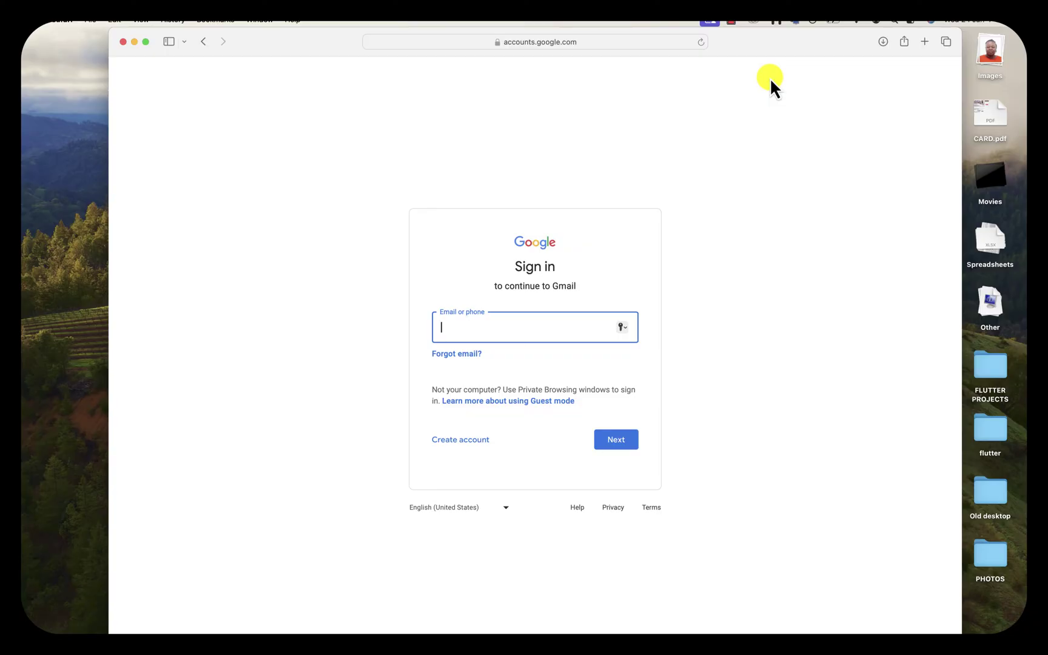
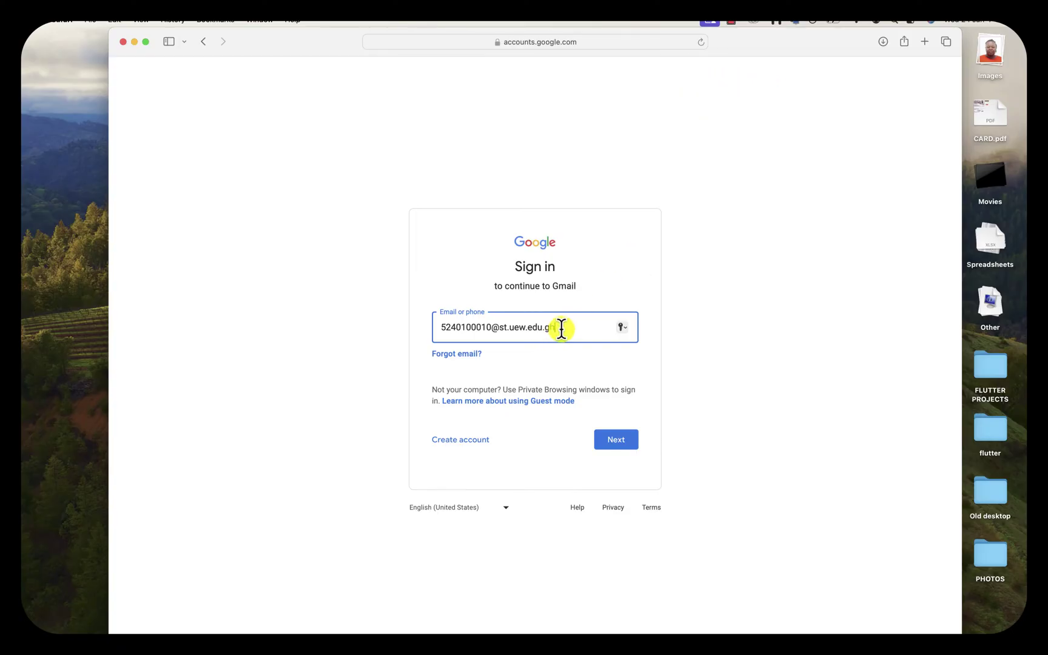
Enter the student's university email address, check it, and submit it
{"action": "left_click_drag", "start_coordinate": [561, 330], "coordinate": [491, 330]}
{"action": "triple_click", "coordinate": [432, 327]}
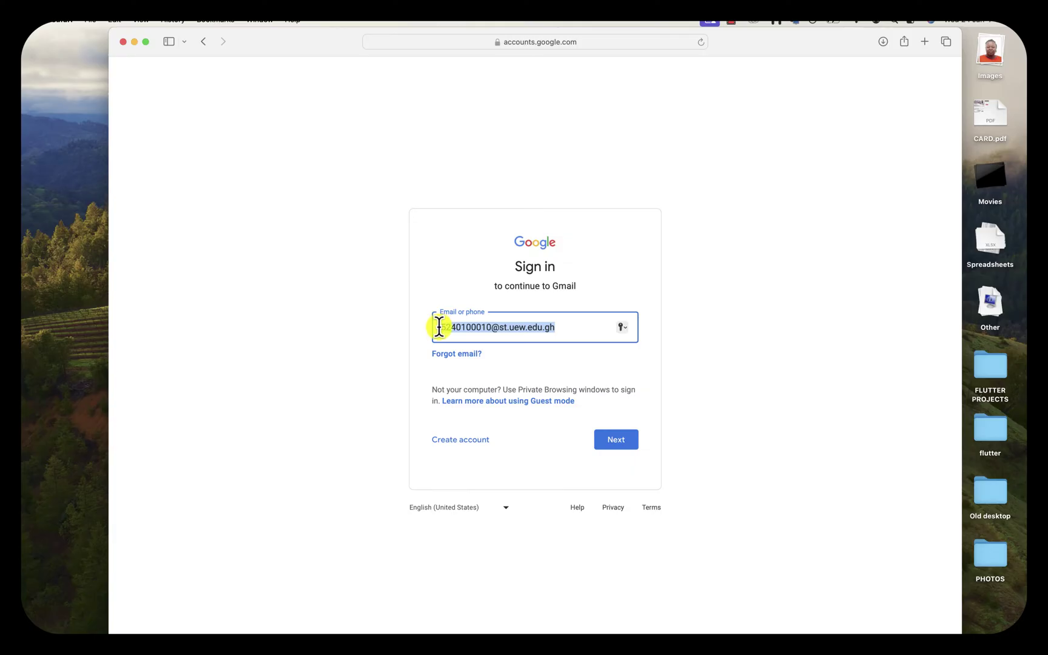
{"action": "left_click", "coordinate": [472, 328]}
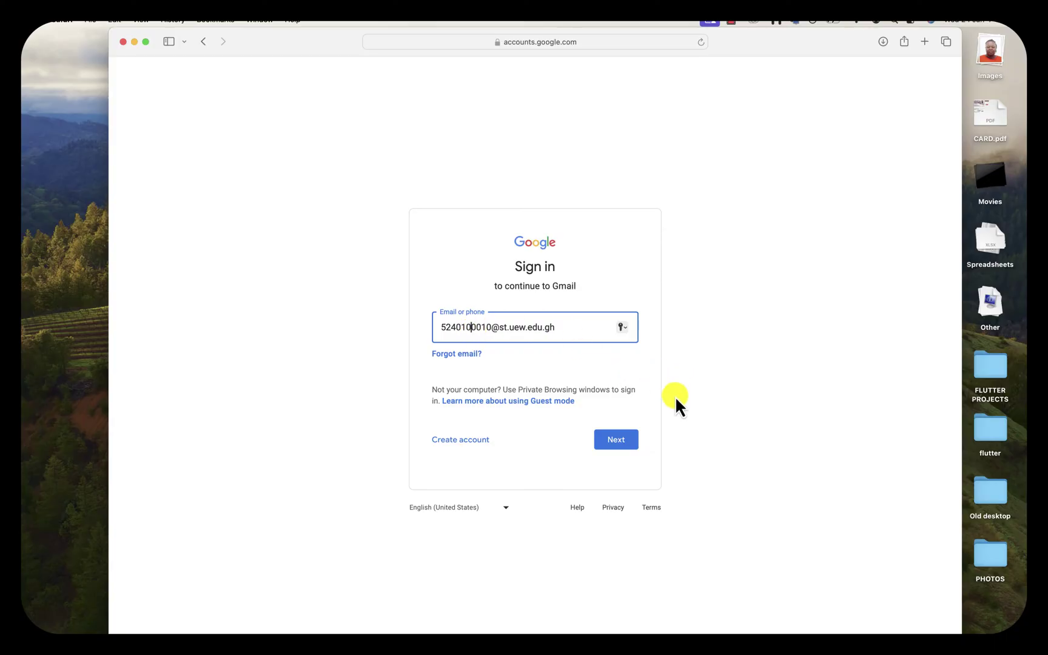
{"action": "left_click", "coordinate": [619, 442]}
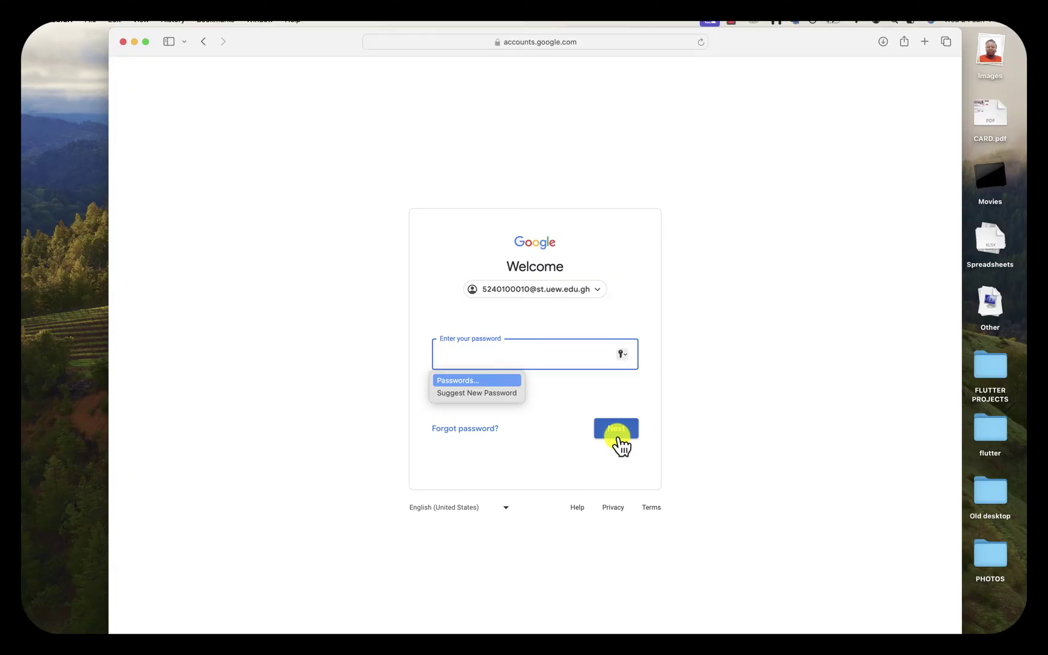
Sign in with the student account's current password
{"action": "type", "text": "••"}
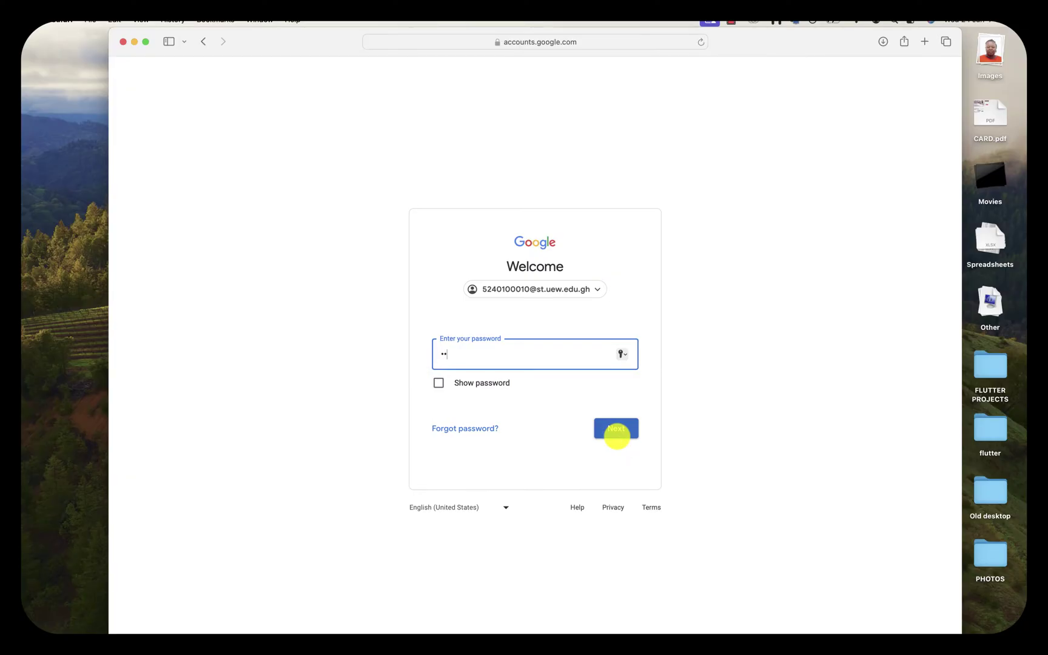
{"action": "type", "text": "•••••••"}
{"action": "left_click", "coordinate": [620, 426]}
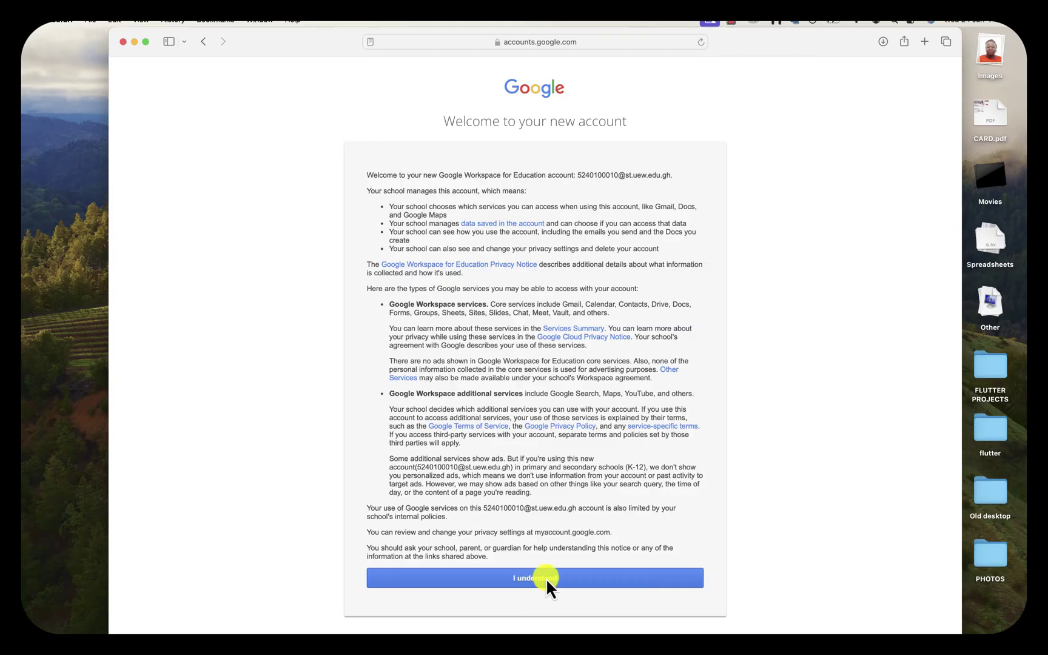
Accept the new-account notice and try a new password, which is rejected as previously used
{"action": "left_click", "coordinate": [543, 581]}
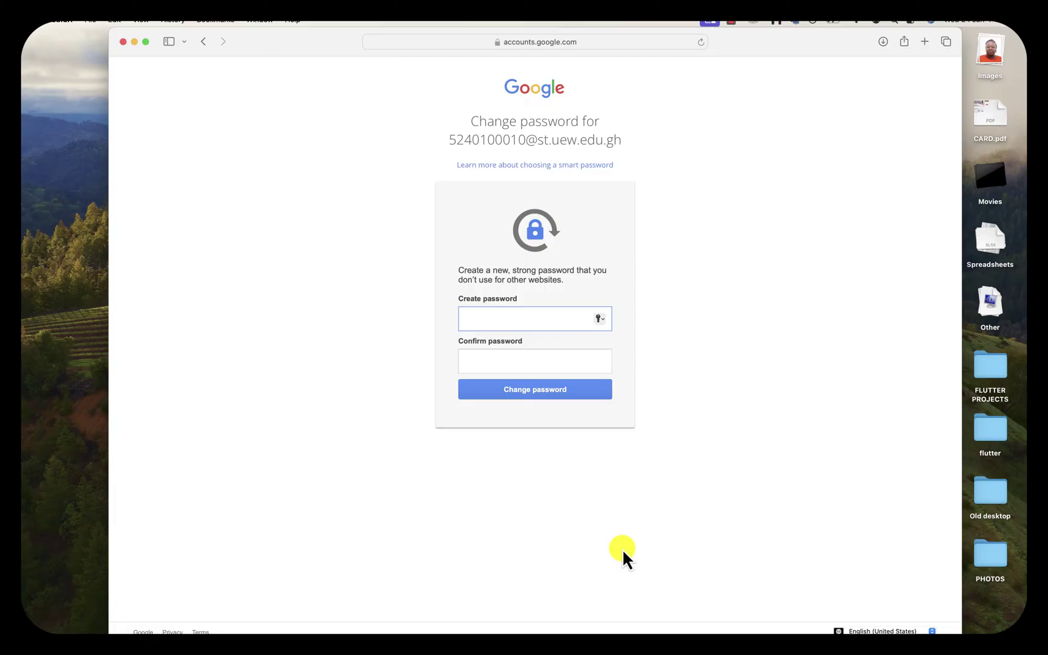
{"action": "type", "text": "•••••••••"}
{"action": "left_click", "coordinate": [501, 362]}
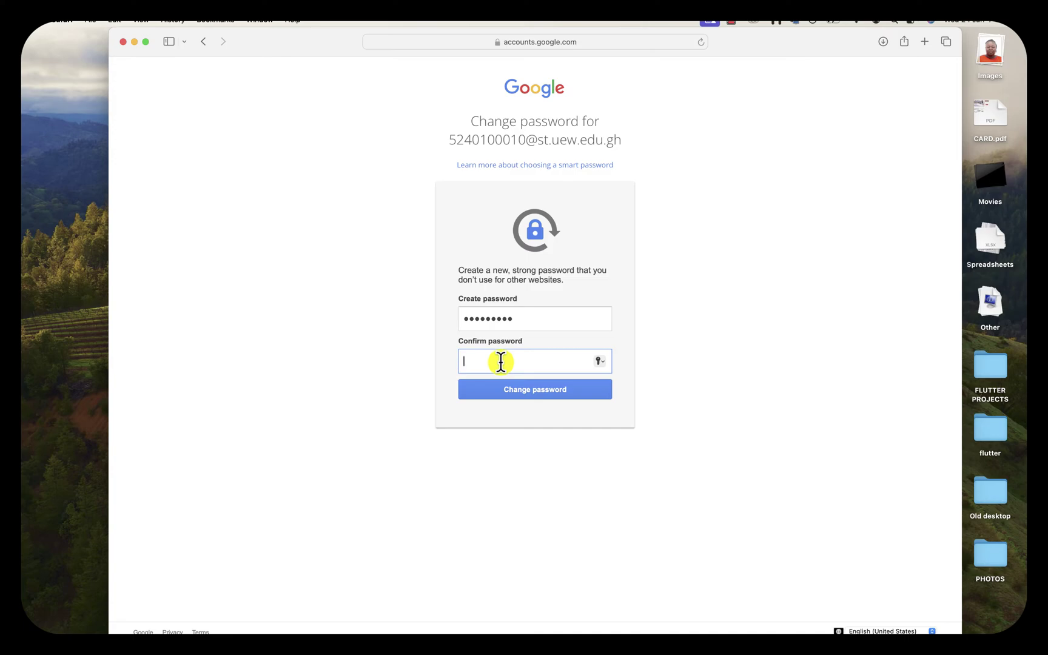
{"action": "type", "text": "•••••••••"}
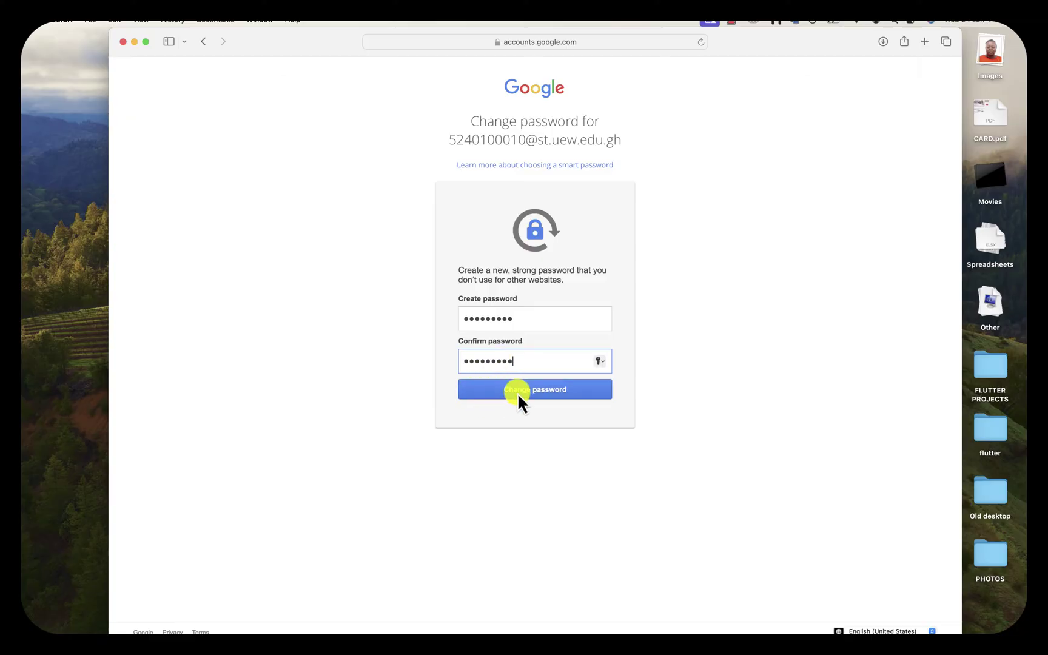
{"action": "left_click", "coordinate": [528, 392]}
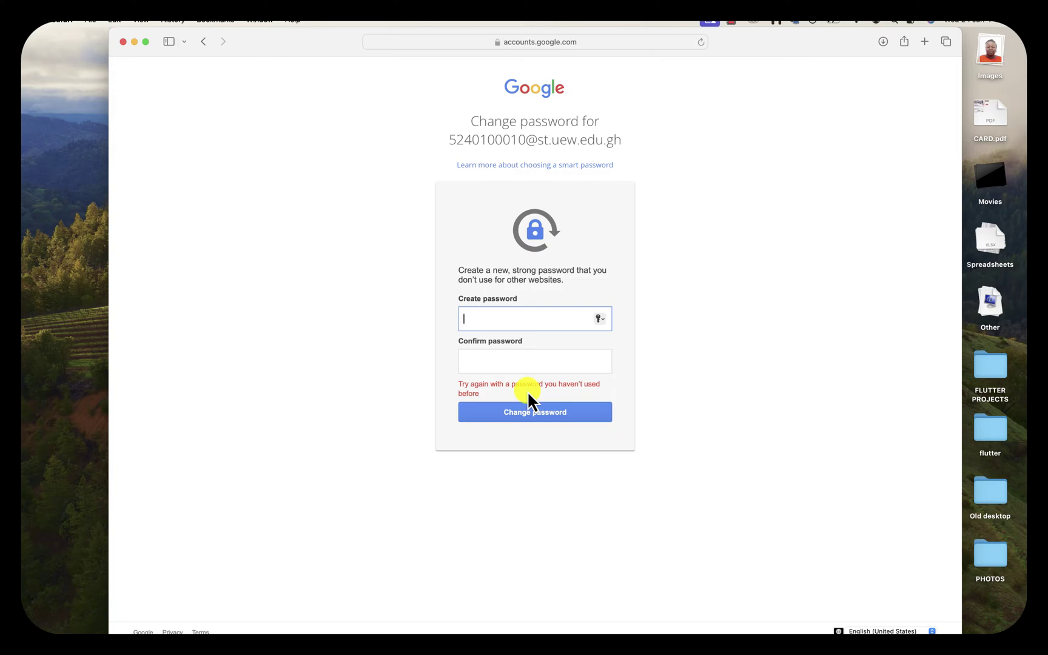
Enter and confirm a different, never-used password to complete the change
{"action": "type", "text": "••••••••••"}
{"action": "left_click", "coordinate": [519, 362]}
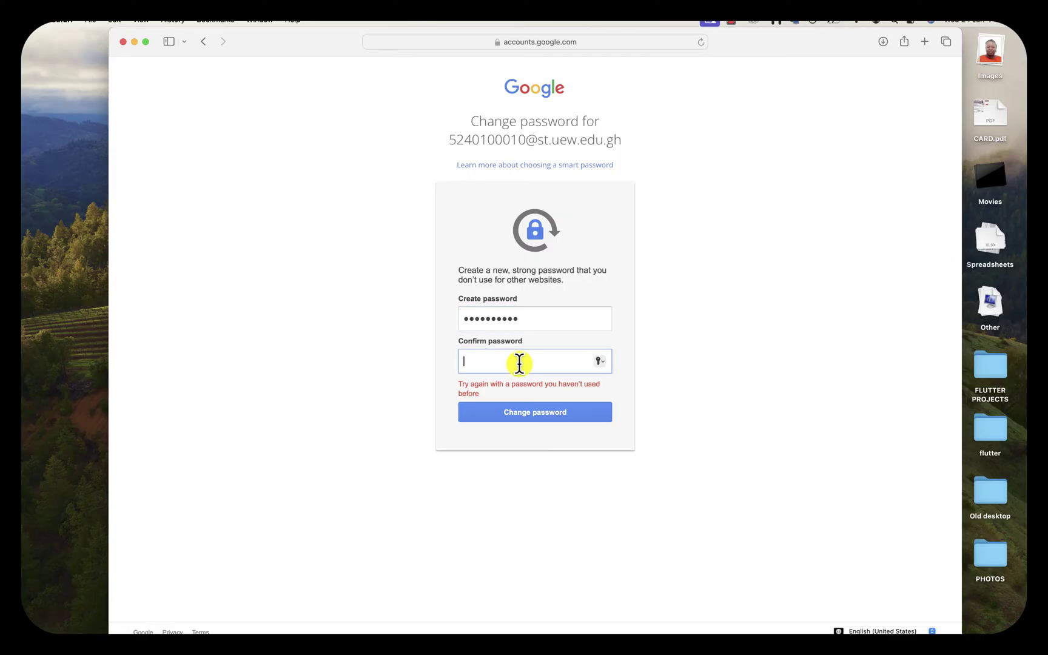
{"action": "type", "text": "••••••••••"}
{"action": "left_click", "coordinate": [535, 412]}
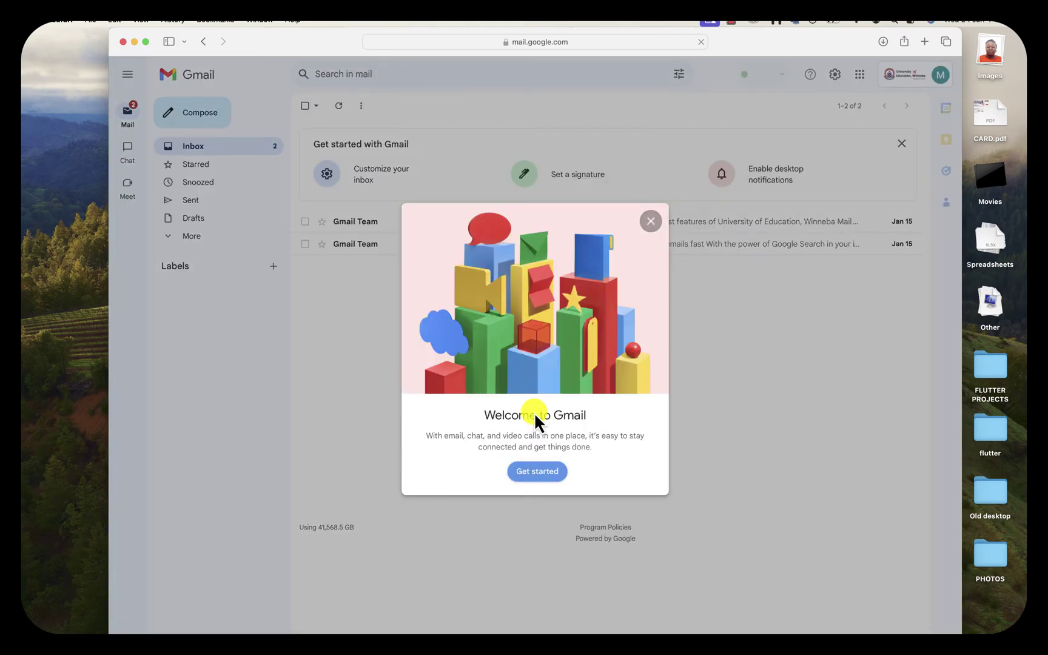
Dismiss the Welcome to Gmail dialog and close the feature tour
{"action": "left_click", "coordinate": [538, 470]}
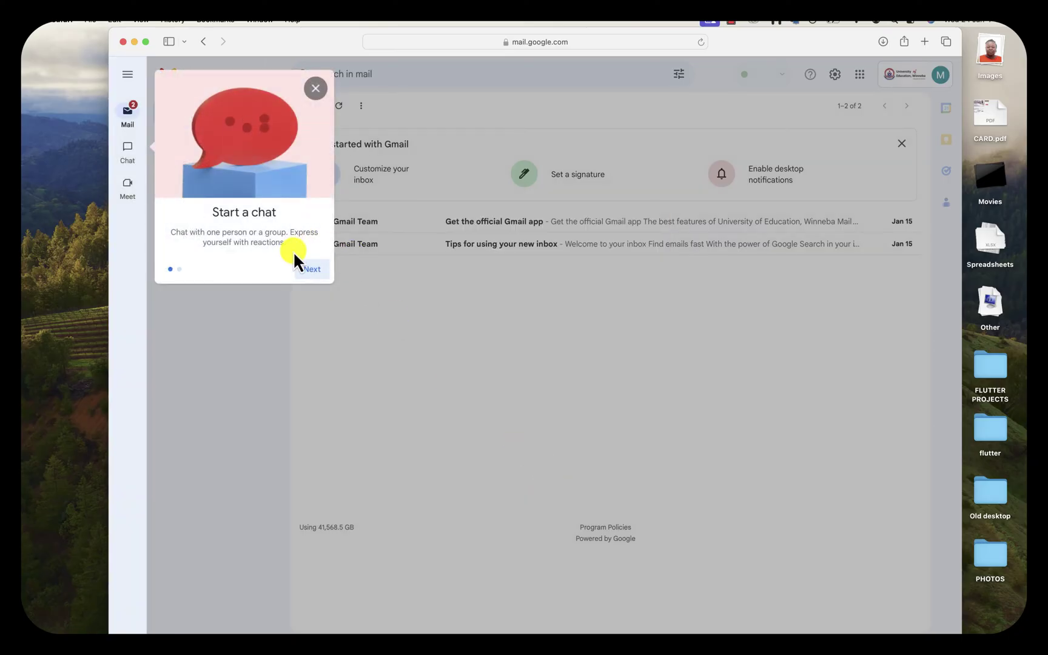
{"action": "left_click", "coordinate": [307, 268]}
{"action": "left_click", "coordinate": [312, 271]}
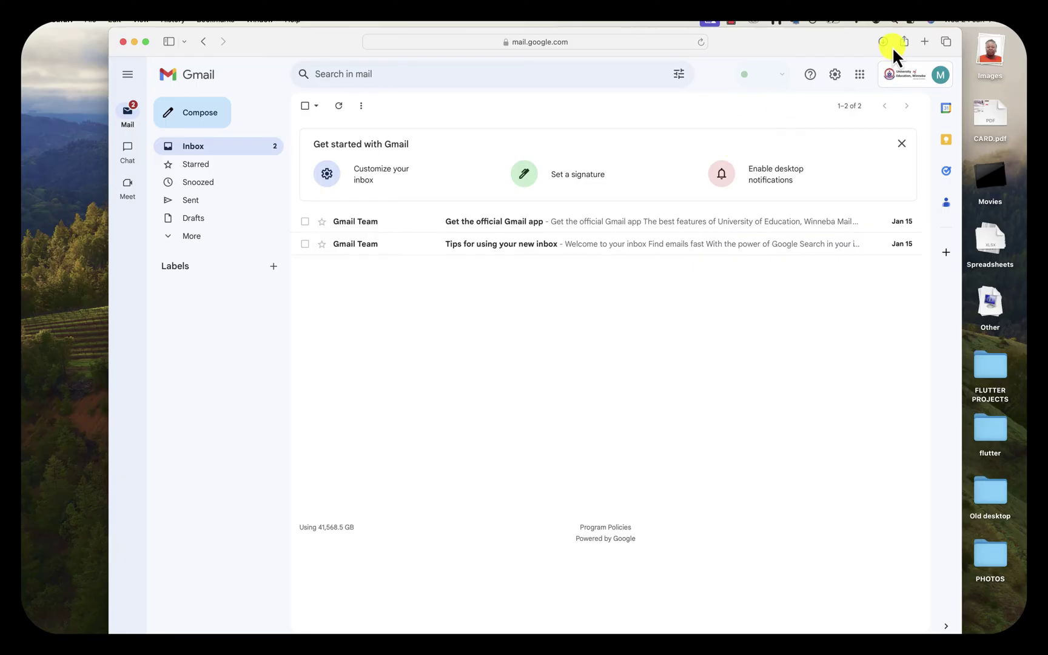
Load uew.edu.gh in a new Safari tab
{"action": "left_click", "coordinate": [926, 40]}
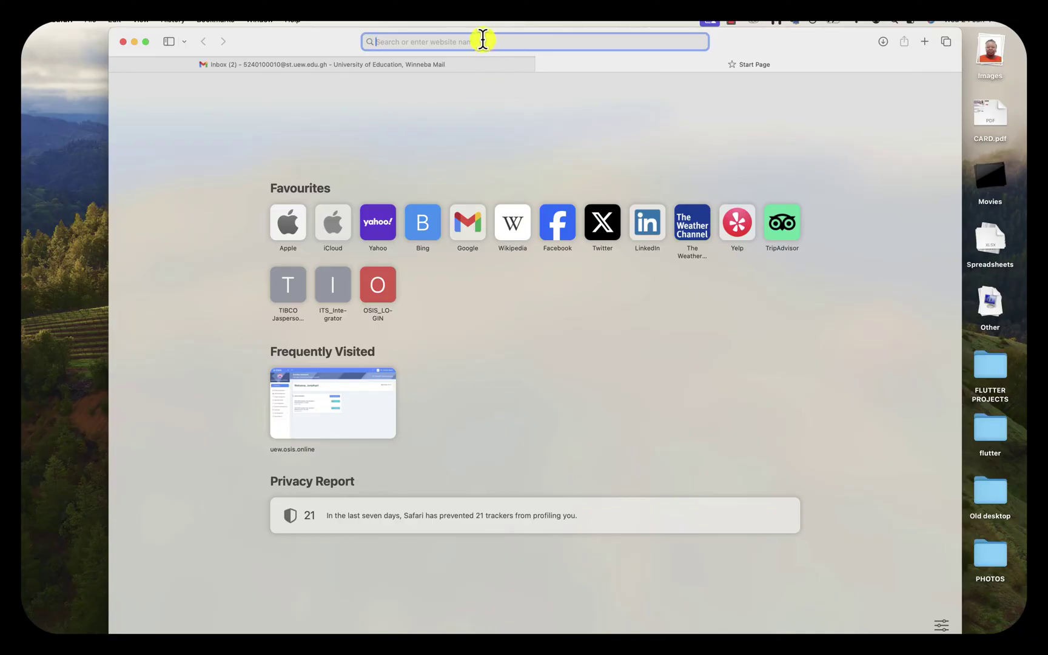
{"action": "type", "text": "uew.e"}
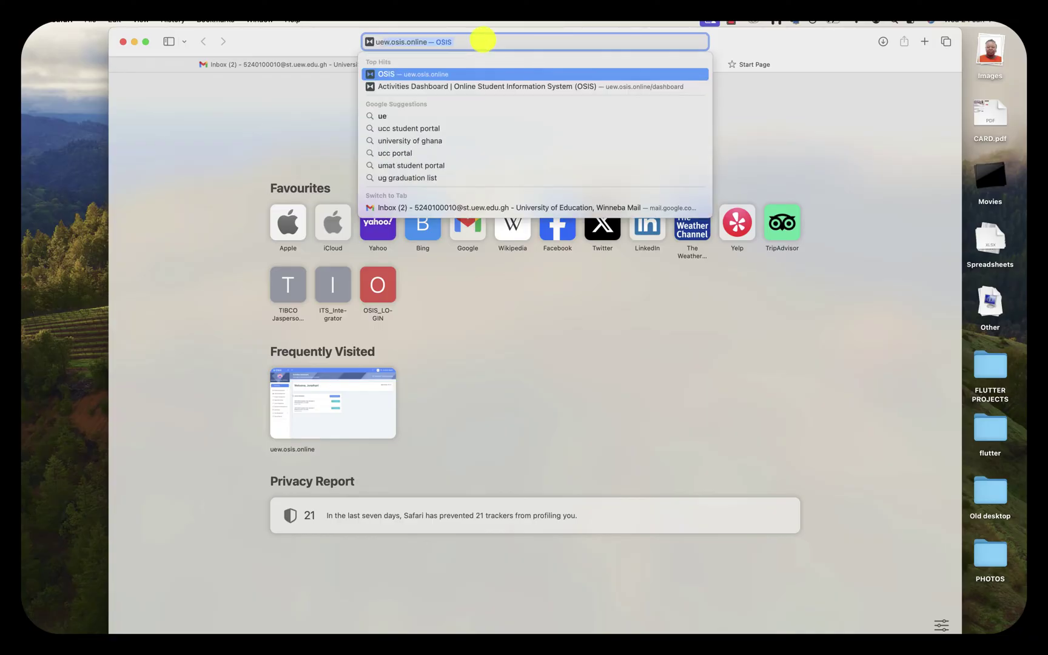
{"action": "type", "text": "du.gh"}
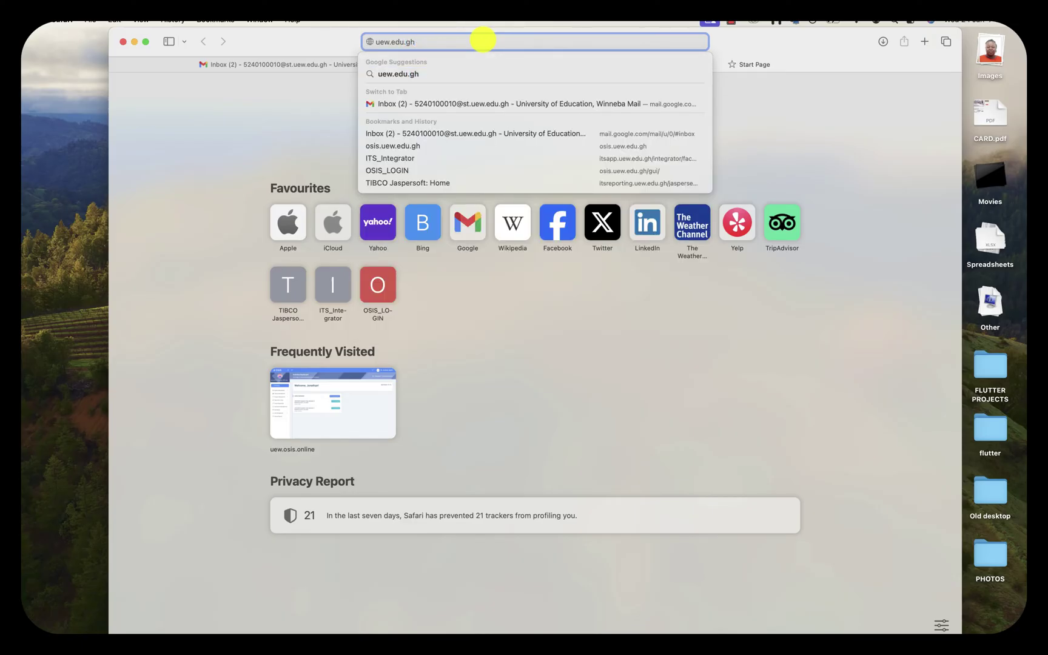
{"action": "key", "text": "Return"}
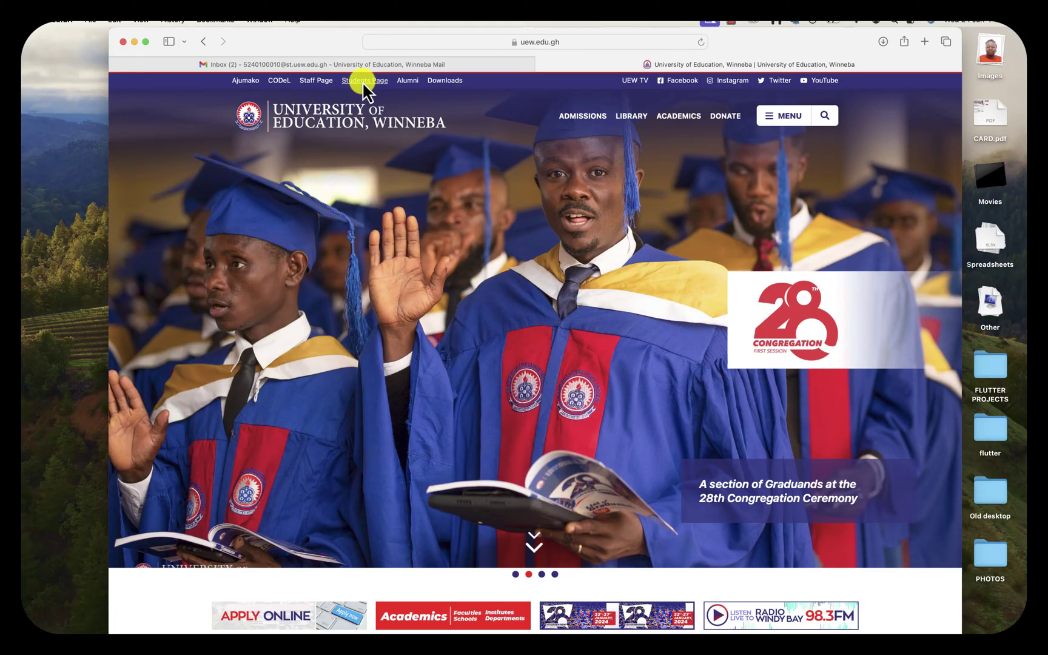
Go from the UEW Students Page to the OSIS student portal
{"action": "left_click", "coordinate": [362, 81]}
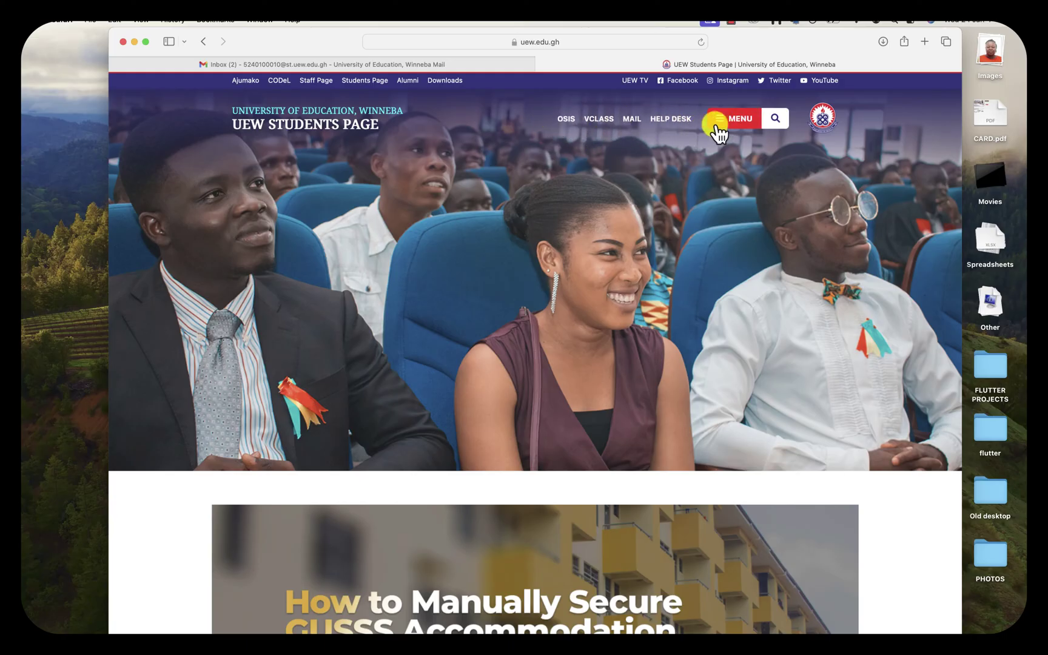
{"action": "left_click", "coordinate": [565, 119]}
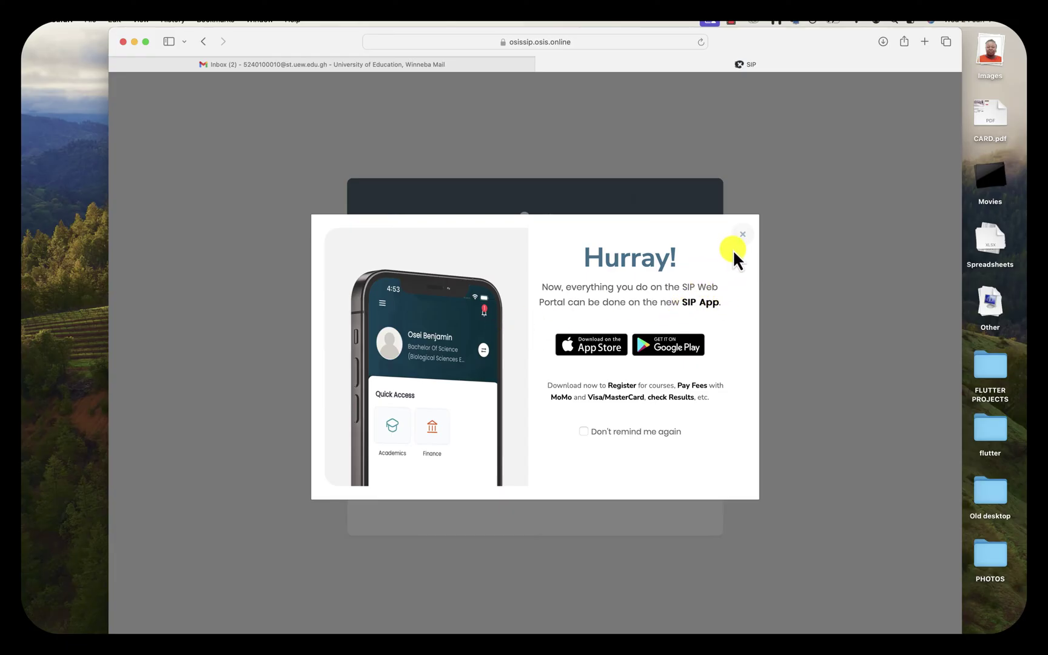
Close the SIP app promotion, check Gmail, then open the portal's Forgot Password form
{"action": "left_click", "coordinate": [742, 235]}
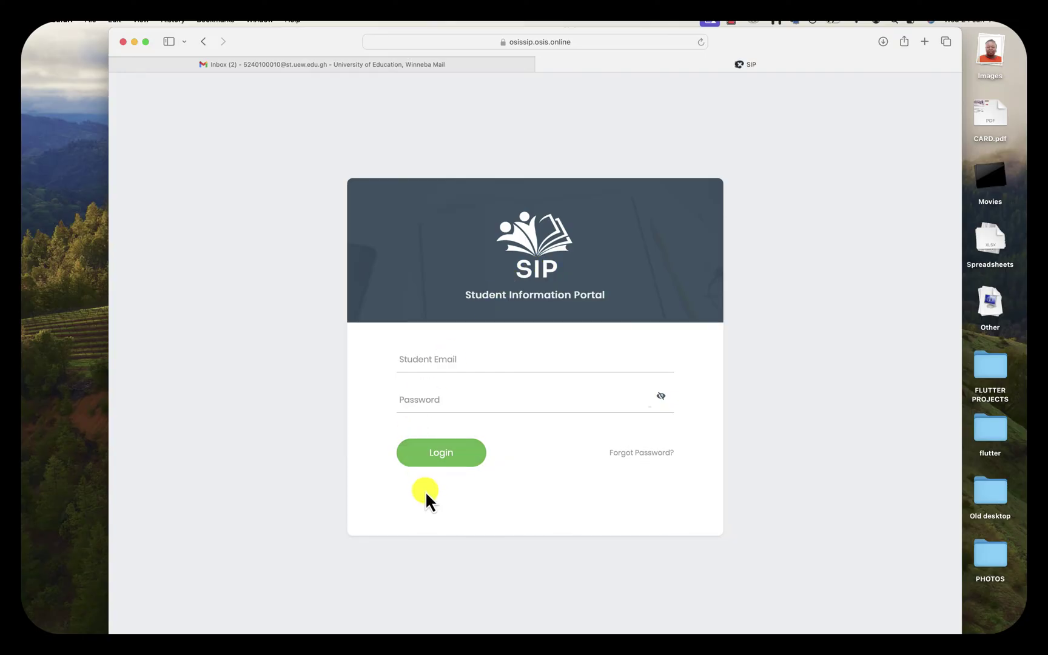
{"action": "left_click", "coordinate": [312, 64]}
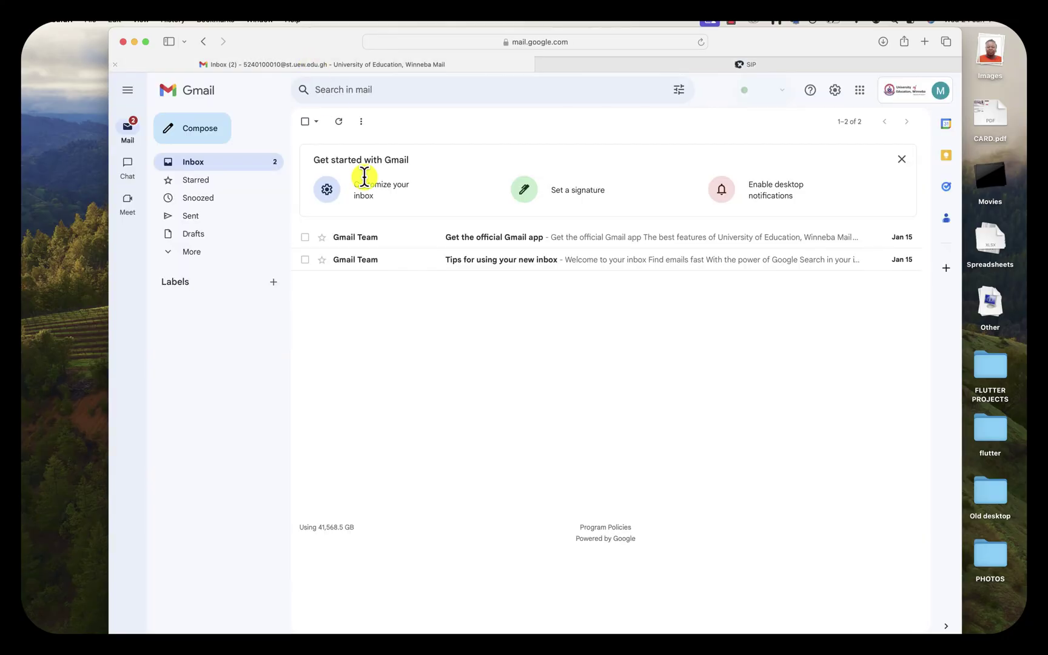
{"action": "left_click", "coordinate": [699, 67]}
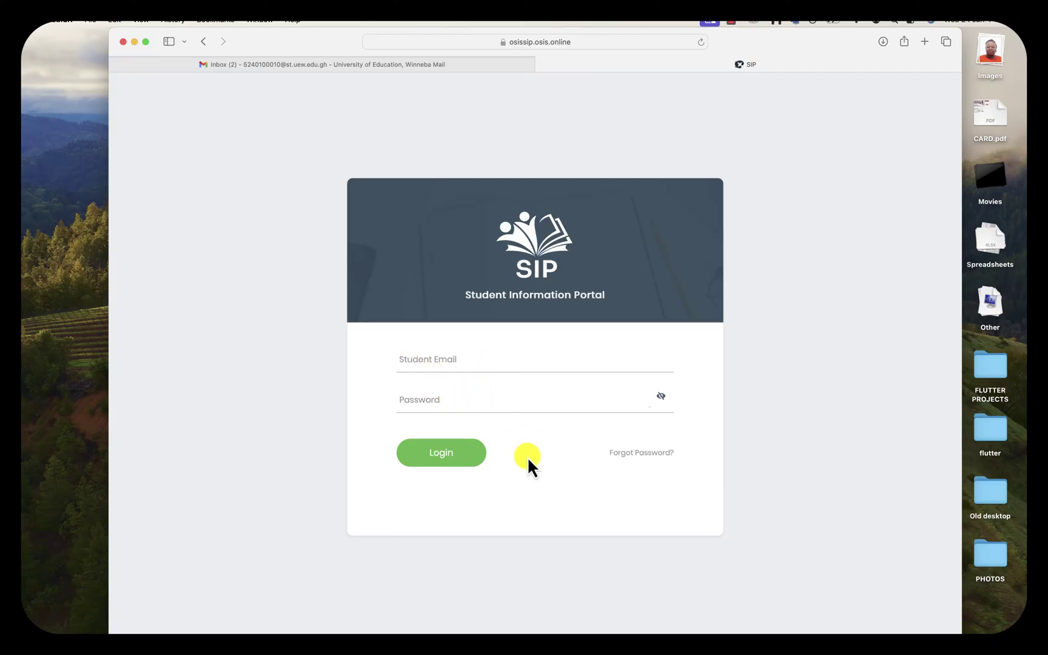
{"action": "left_click", "coordinate": [633, 459]}
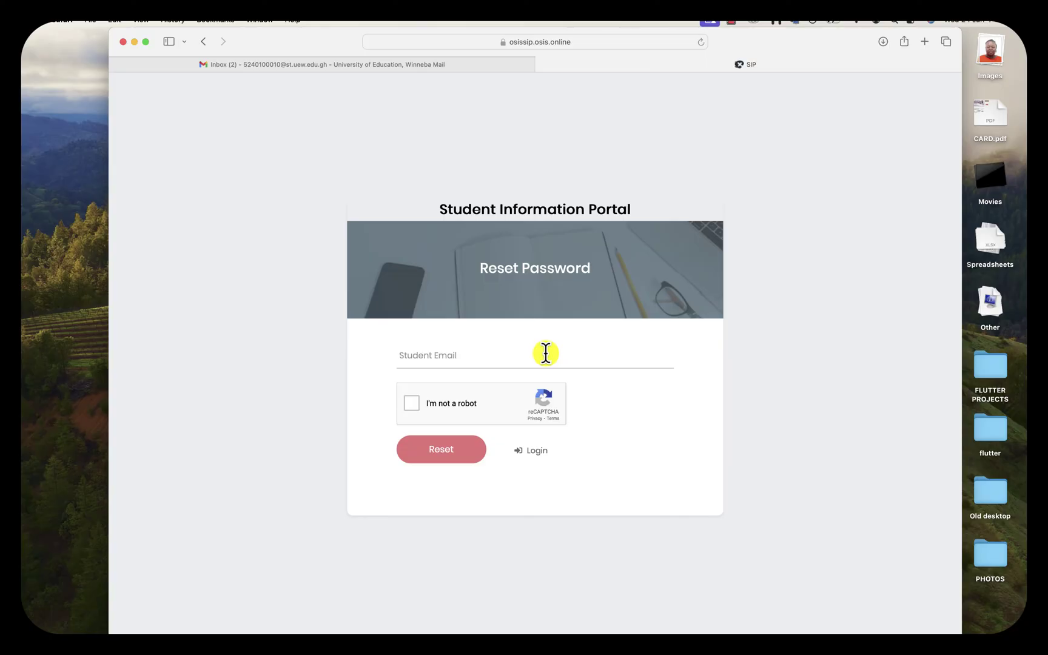
Enter the student's university email address in the Student Email field
{"action": "left_click", "coordinate": [546, 353]}
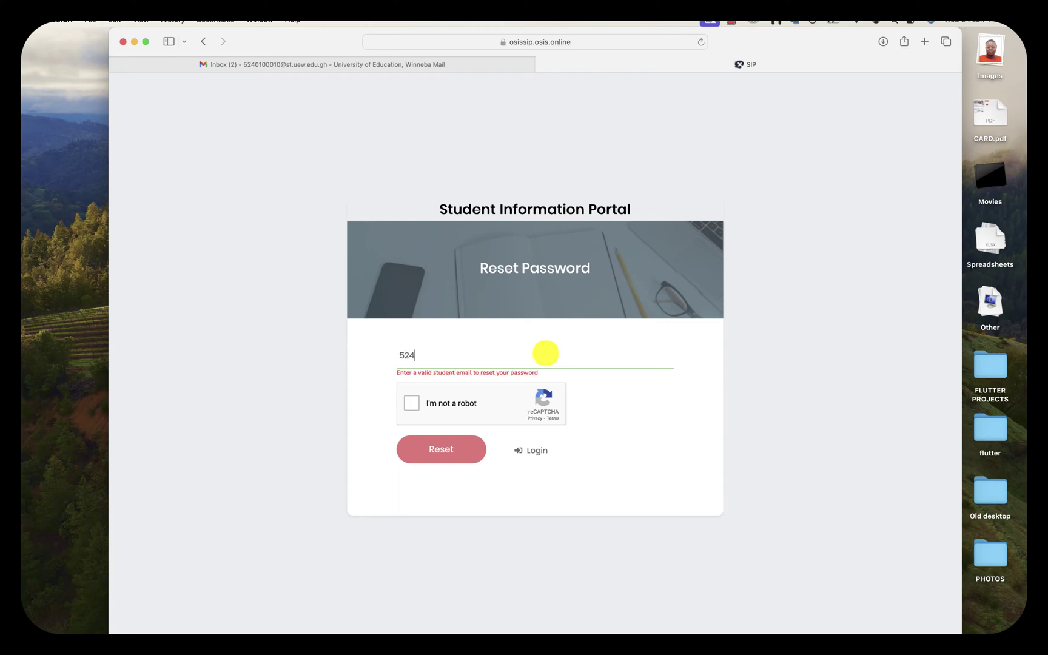
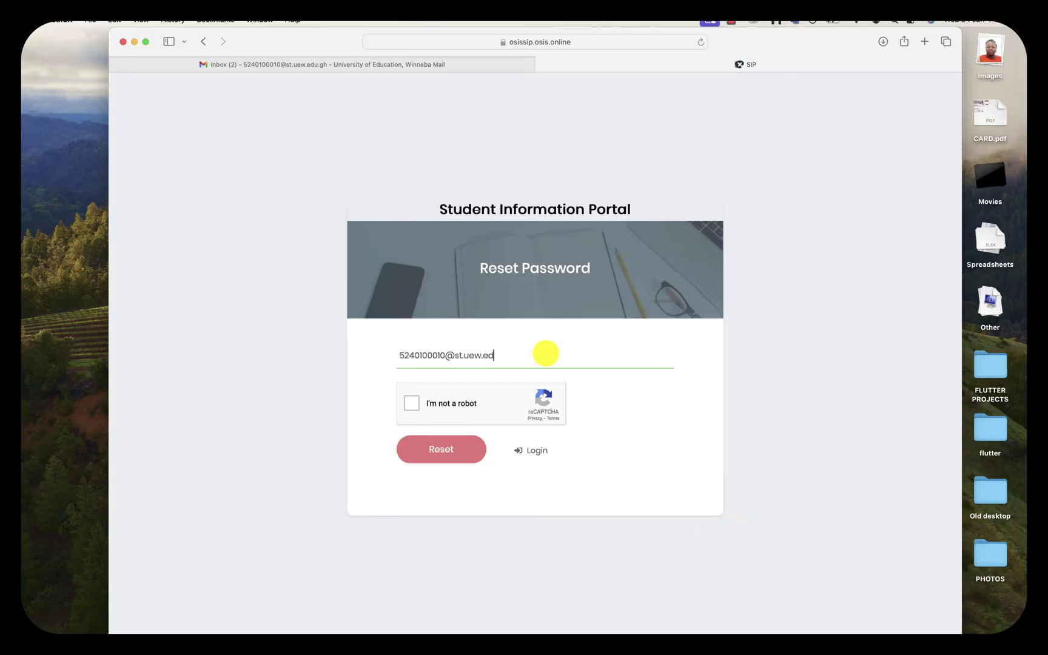
Tick 'I'm not a robot', select the four bicycle tiles and verify the challenge
{"action": "left_click", "coordinate": [412, 404]}
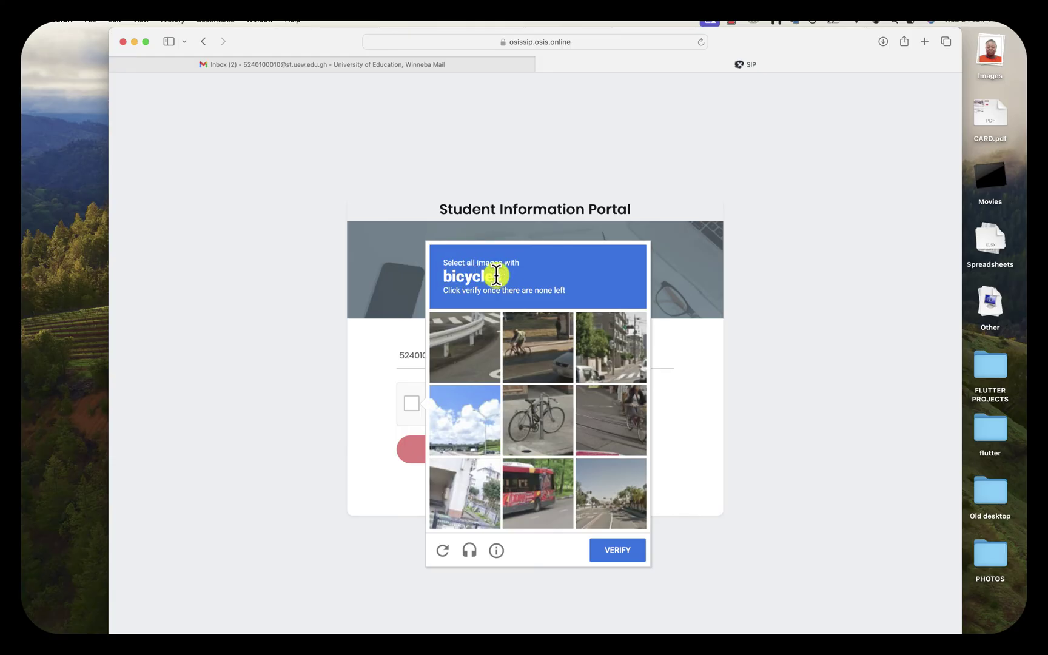
{"action": "left_click", "coordinate": [522, 346]}
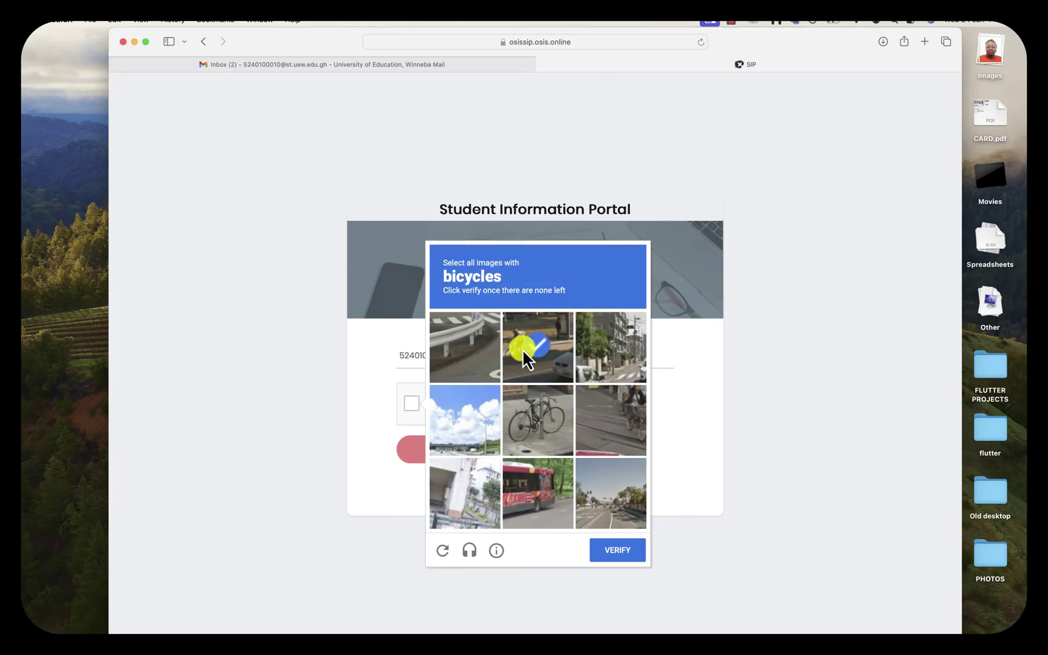
{"action": "left_click", "coordinate": [528, 419]}
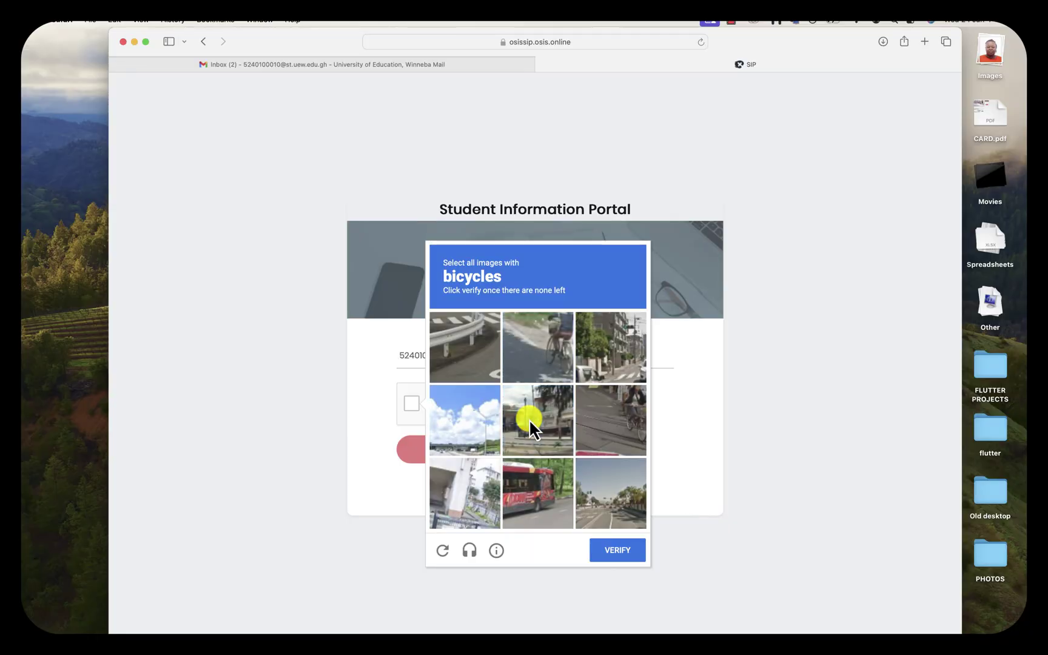
{"action": "left_click", "coordinate": [550, 353]}
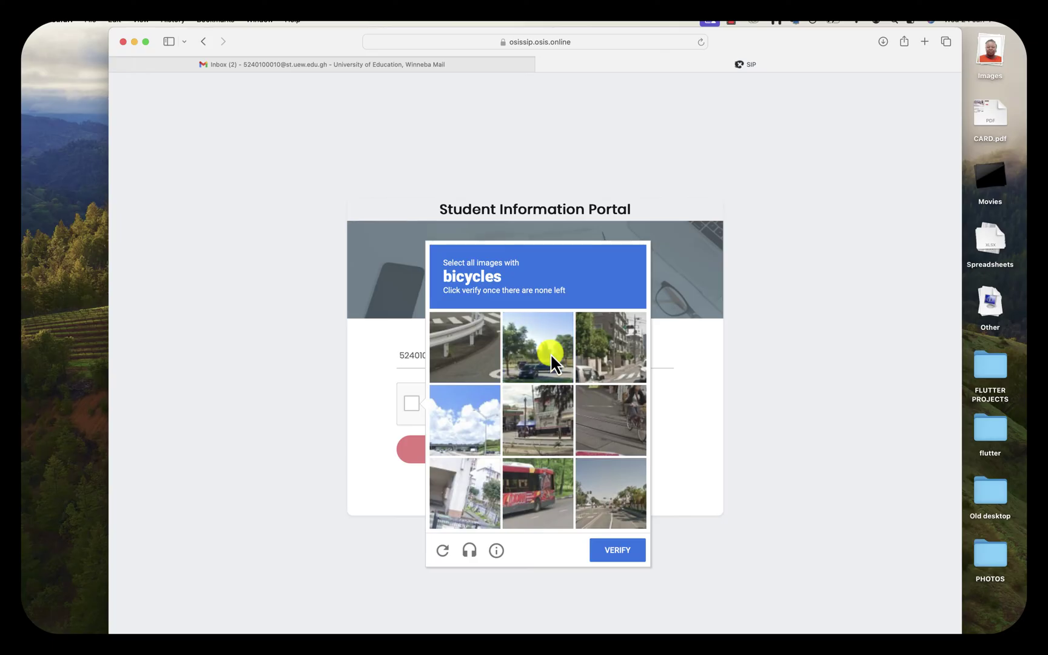
{"action": "left_click", "coordinate": [616, 419]}
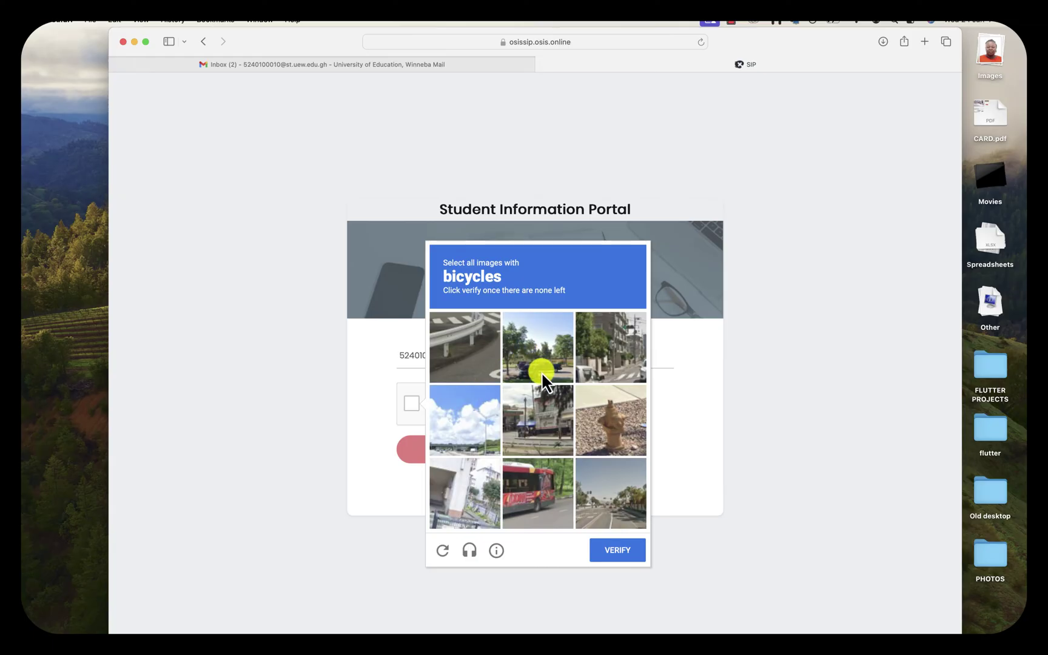
{"action": "left_click", "coordinate": [613, 549]}
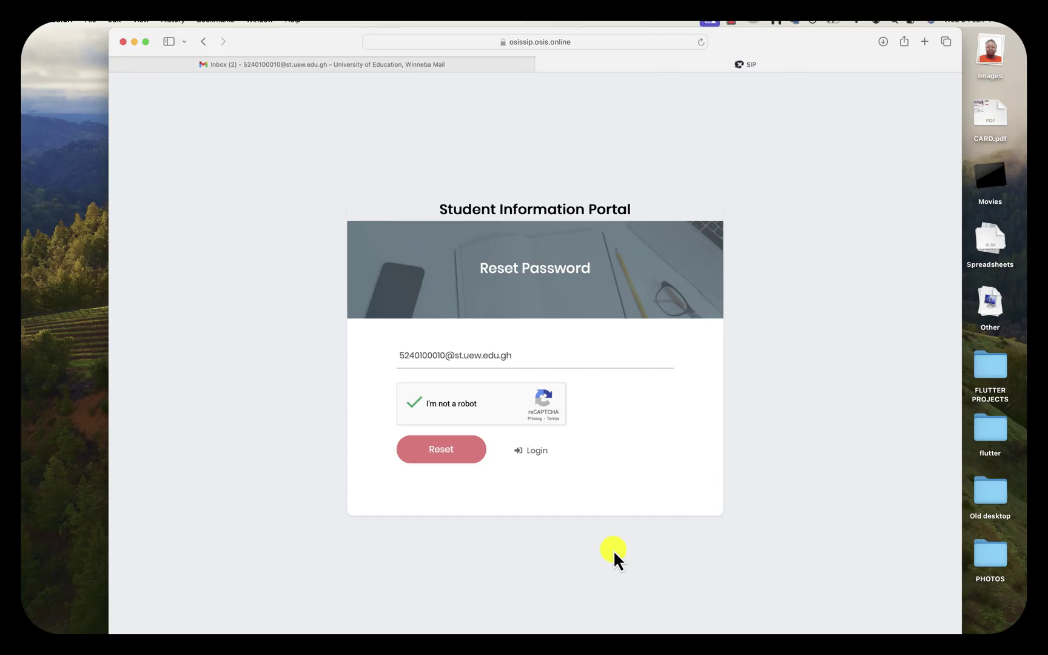
Request the password reset link, acknowledge the Success message, and return to the Gmail inbox tab
{"action": "left_click", "coordinate": [439, 450]}
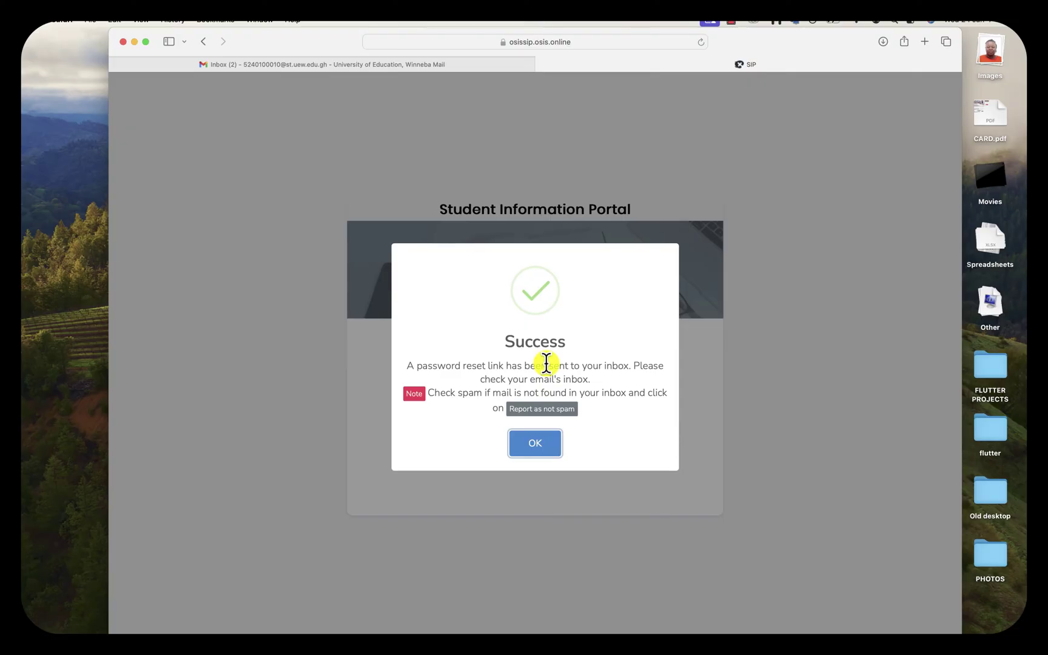
{"action": "left_click", "coordinate": [547, 363]}
{"action": "left_click", "coordinate": [535, 445]}
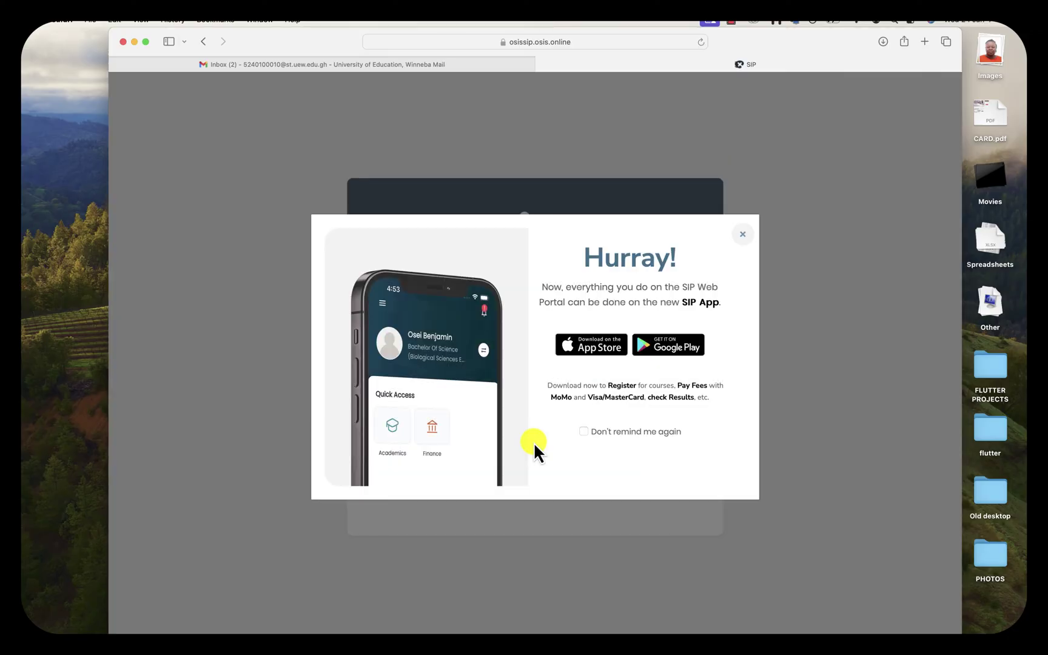
{"action": "left_click", "coordinate": [292, 64]}
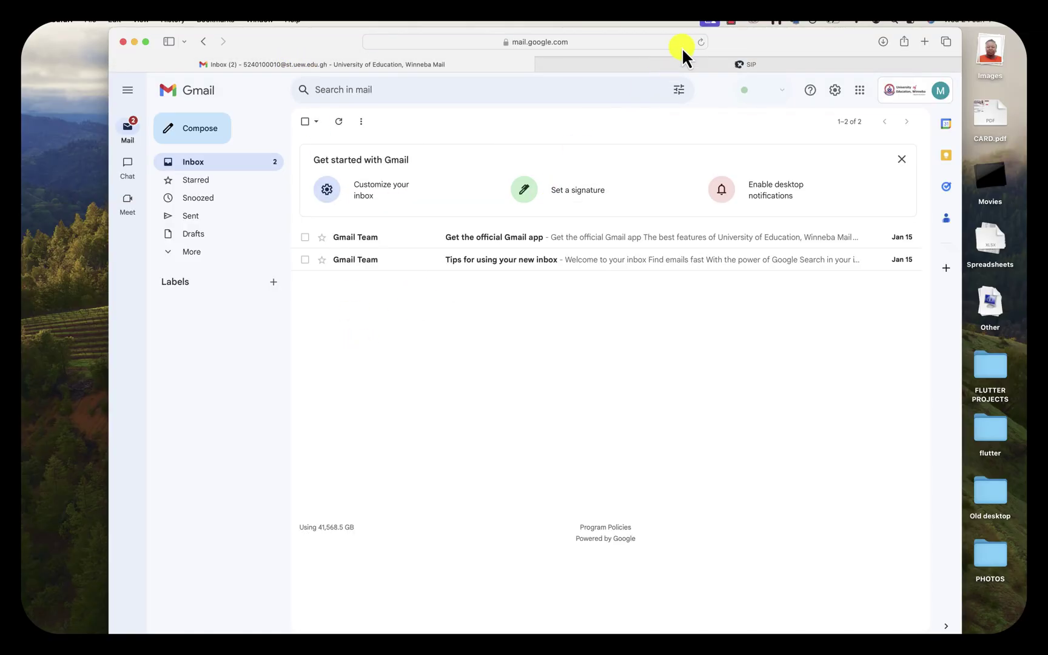
Reload Gmail and open the 'SIP Password Reset Requested' email from OSIS Notifications
{"action": "left_click", "coordinate": [702, 41]}
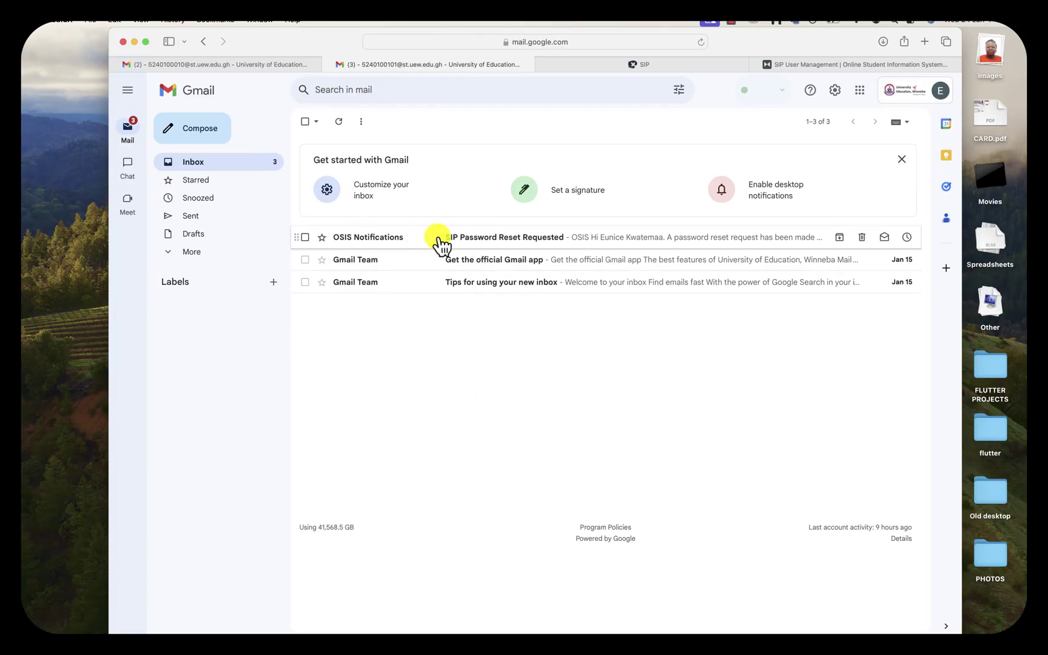
{"action": "left_click", "coordinate": [526, 242]}
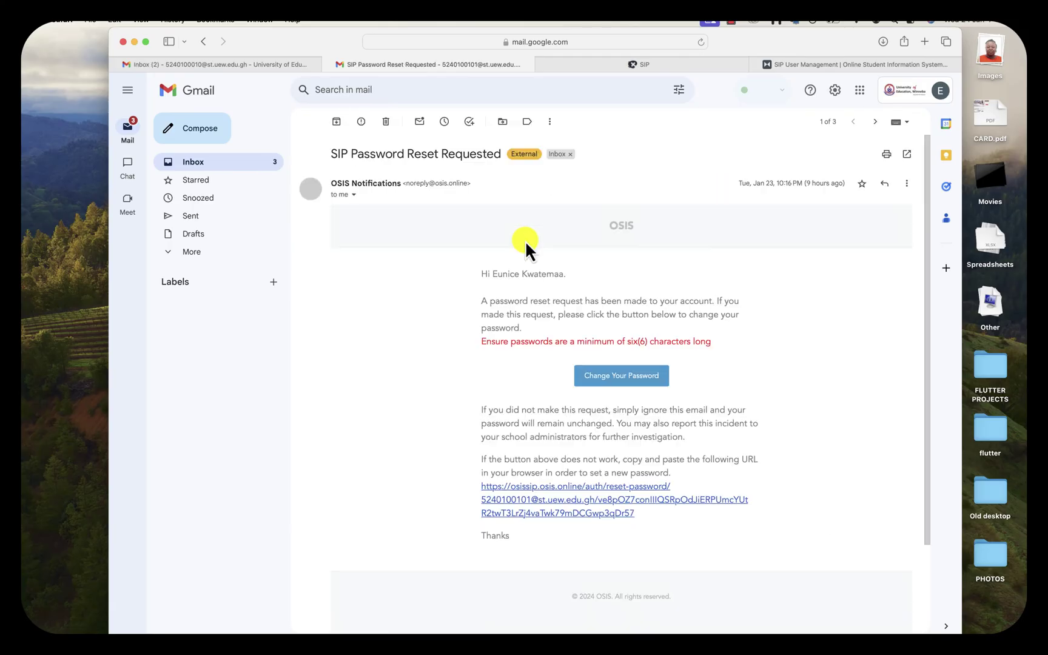
Follow the email's change-password link and reject Safari's suggested strong password to choose your own
{"action": "left_click", "coordinate": [609, 377]}
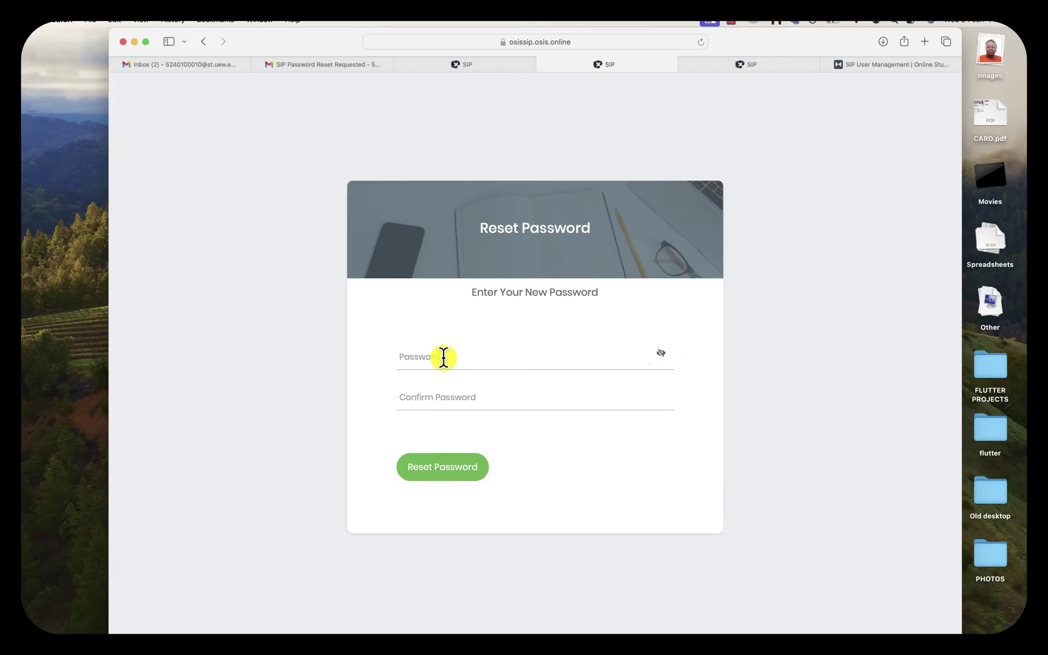
{"action": "left_click", "coordinate": [443, 357]}
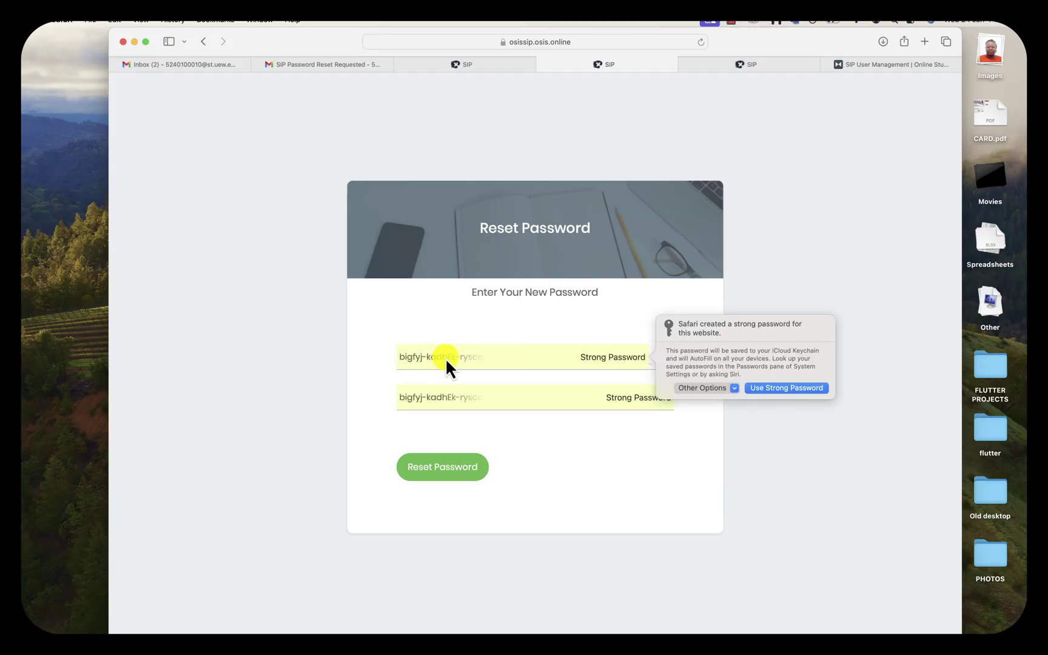
{"action": "left_click", "coordinate": [727, 389]}
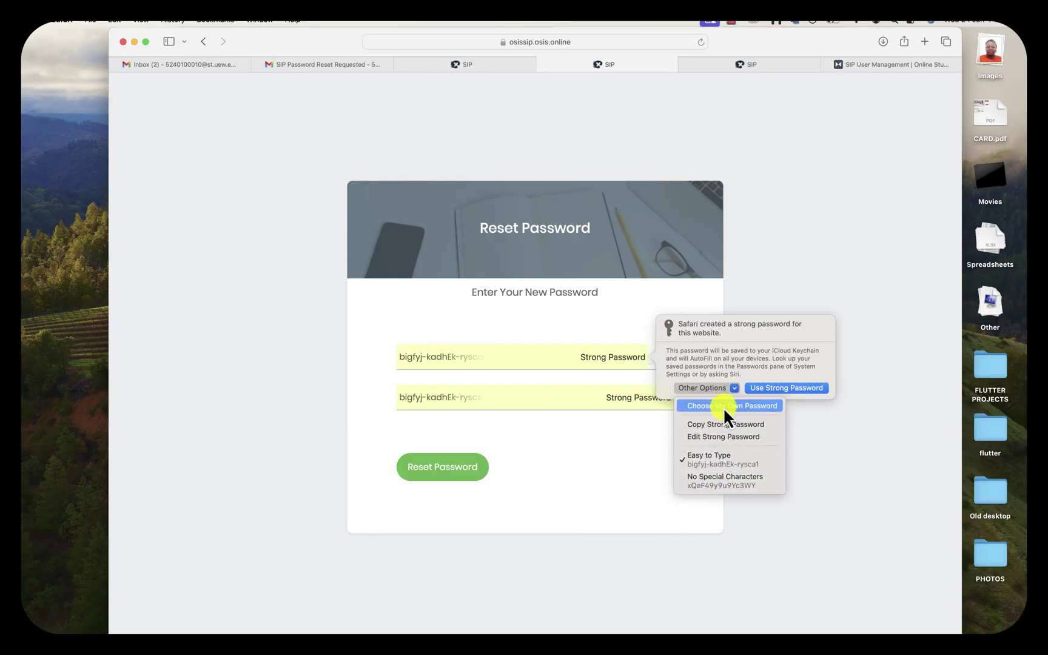
{"action": "left_click", "coordinate": [723, 407]}
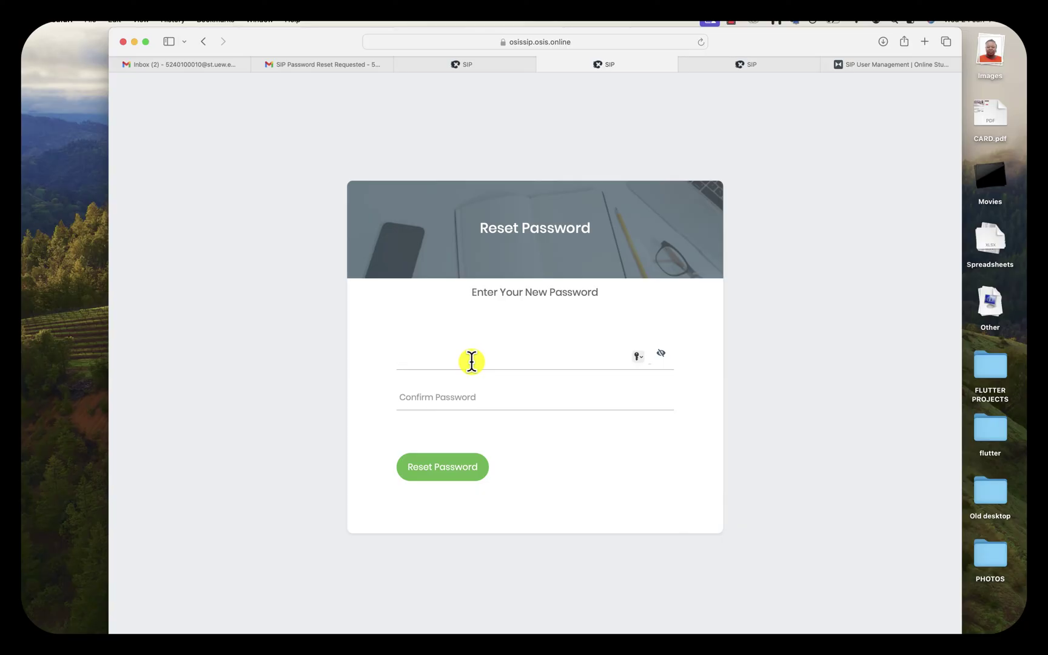
Type the chosen new password and retype it in the Confirm Password field
{"action": "type", "text": "1234567890"}
{"action": "left_click", "coordinate": [462, 402]}
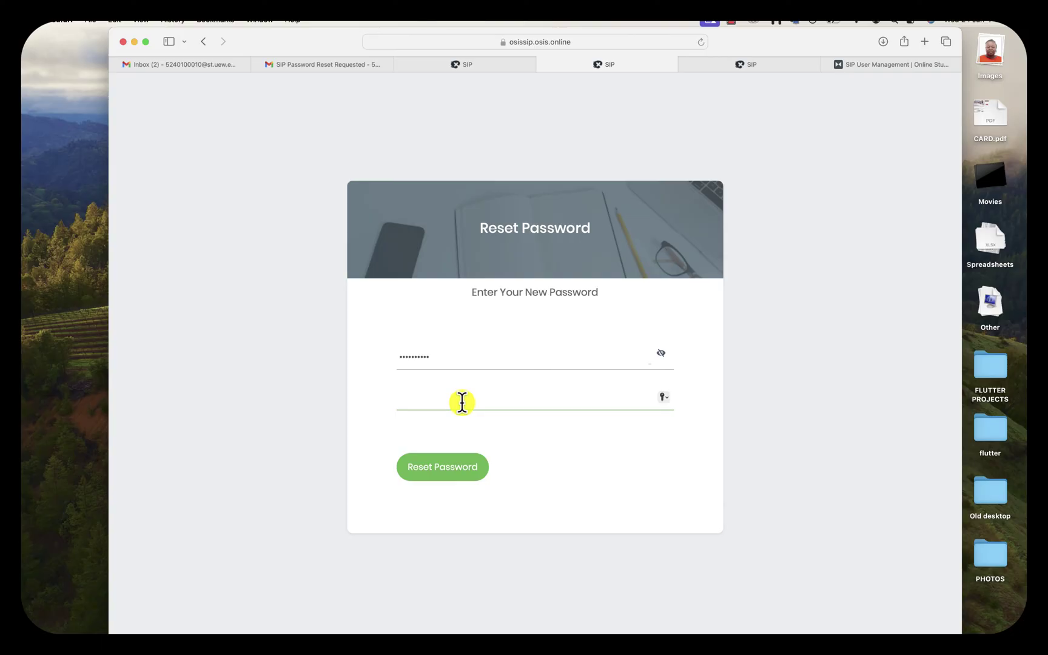
{"action": "type", "text": "a•••••••••"}
{"action": "key", "text": "BackSpace"}
{"action": "key", "text": "BackSpace"}
{"action": "key", "text": "BackSpace"}
{"action": "key", "text": "BackSpace"}
{"action": "key", "text": "BackSpace"}
{"action": "key", "text": "BackSpace"}
{"action": "key", "text": "BackSpace"}
Fix the mismatched password entry so both fields match, then submit the reset
{"action": "key", "text": "BackSpace"}
{"action": "key", "text": "BackSpace"}
{"action": "key", "text": "BackSpace"}
{"action": "type", "text": "••••••••••"}
{"action": "left_click", "coordinate": [439, 350]}
{"action": "left_click", "coordinate": [440, 350]}
{"action": "key", "text": "BackSpace"}
{"action": "key", "text": "BackSpace"}
{"action": "key", "text": "BackSpace"}
{"action": "key", "text": "BackSpace"}
{"action": "key", "text": "BackSpace"}
{"action": "key", "text": "BackSpace"}
{"action": "key", "text": "BackSpace"}
{"action": "key", "text": "BackSpace"}
{"action": "key", "text": "BackSpace"}
{"action": "key", "text": "BackSpace"}
{"action": "type", "text": "•••"}
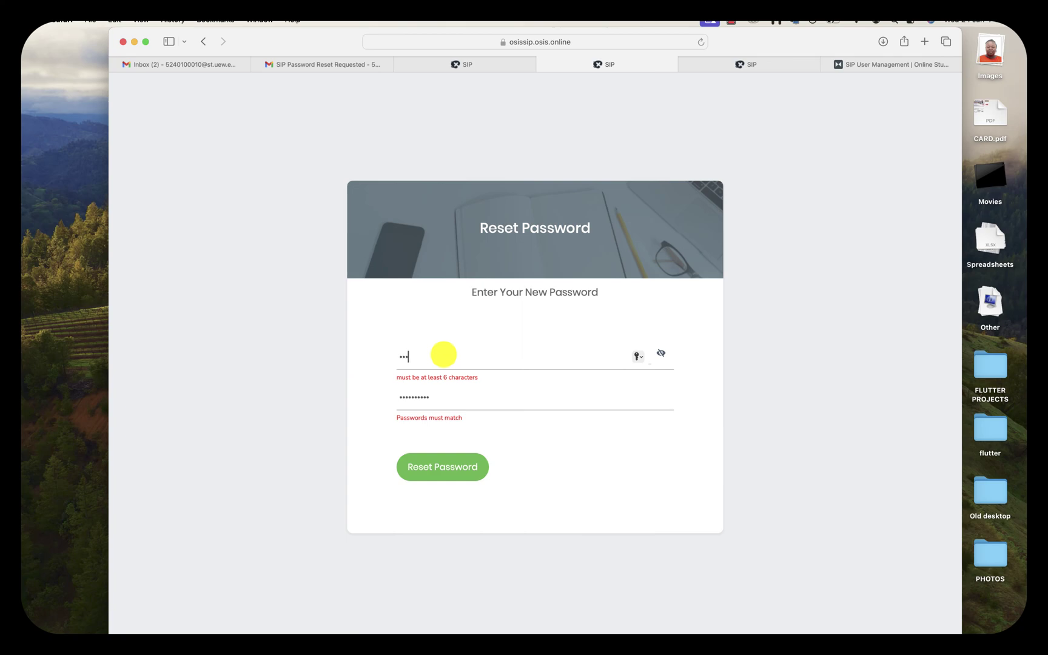
{"action": "type", "text": "•••••••"}
{"action": "left_click", "coordinate": [470, 470]}
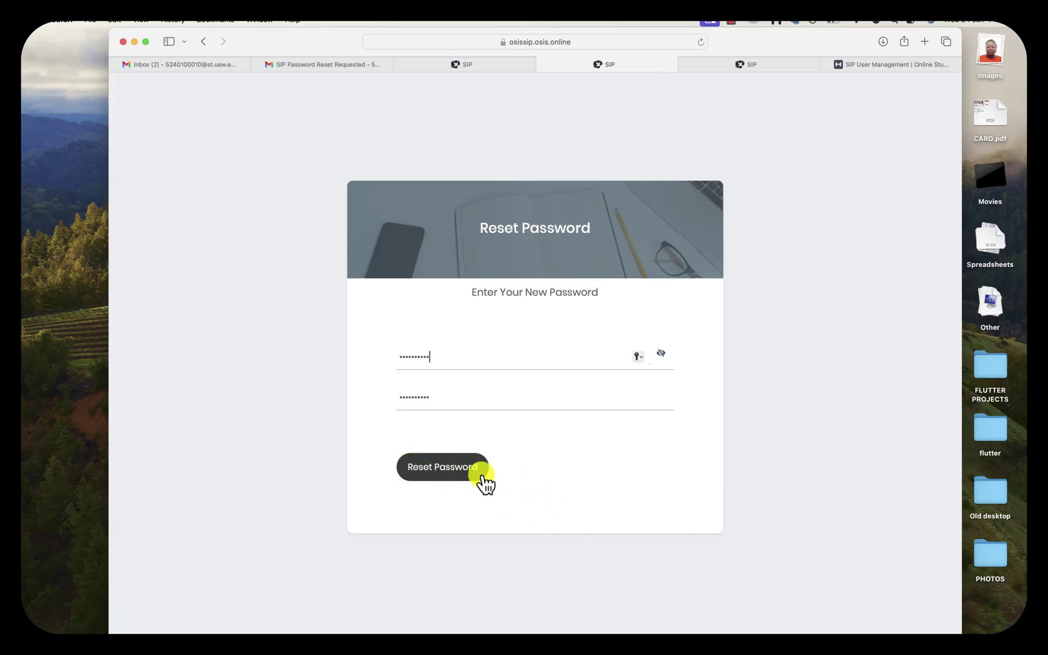
{"action": "left_click", "coordinate": [441, 472]}
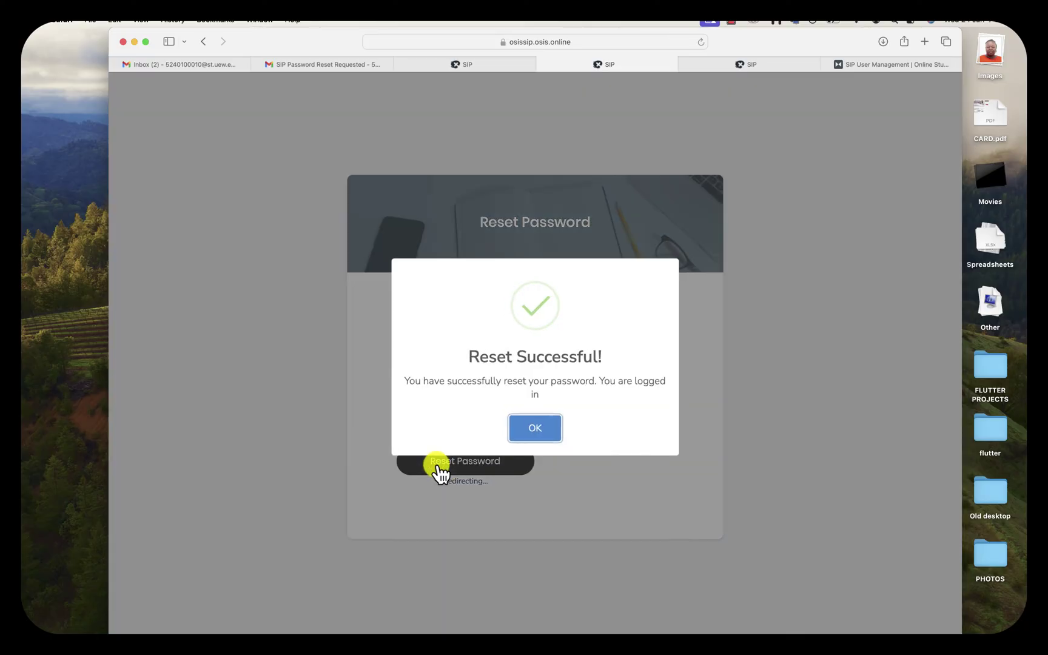
Dismiss the Reset Successful dialog and decline Safari's offer to save the password
{"action": "left_click", "coordinate": [535, 428]}
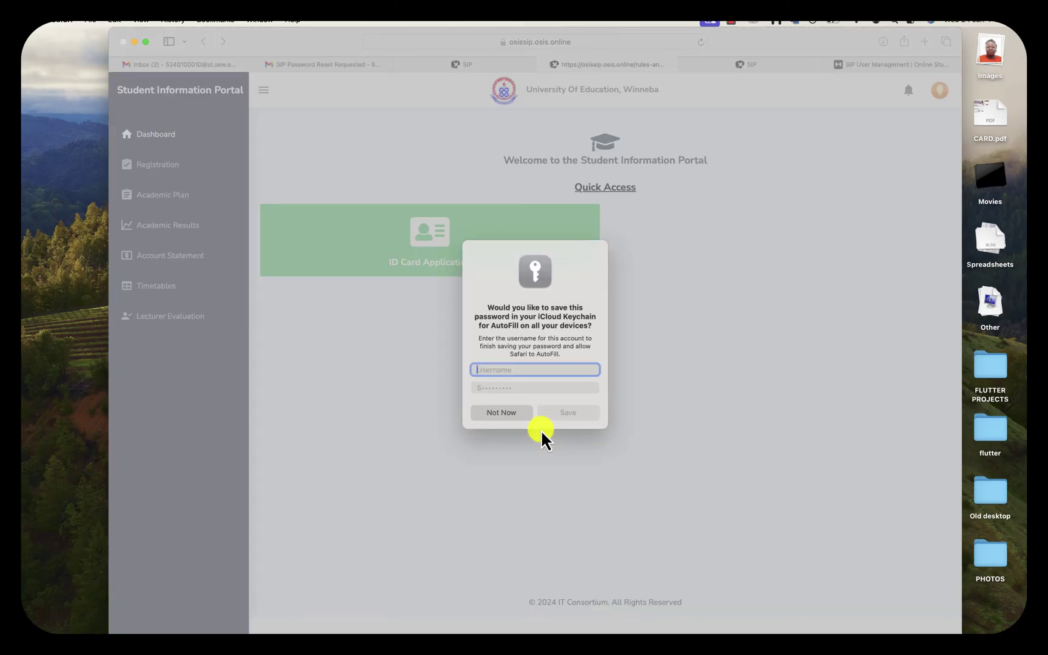
{"action": "left_click", "coordinate": [502, 413]}
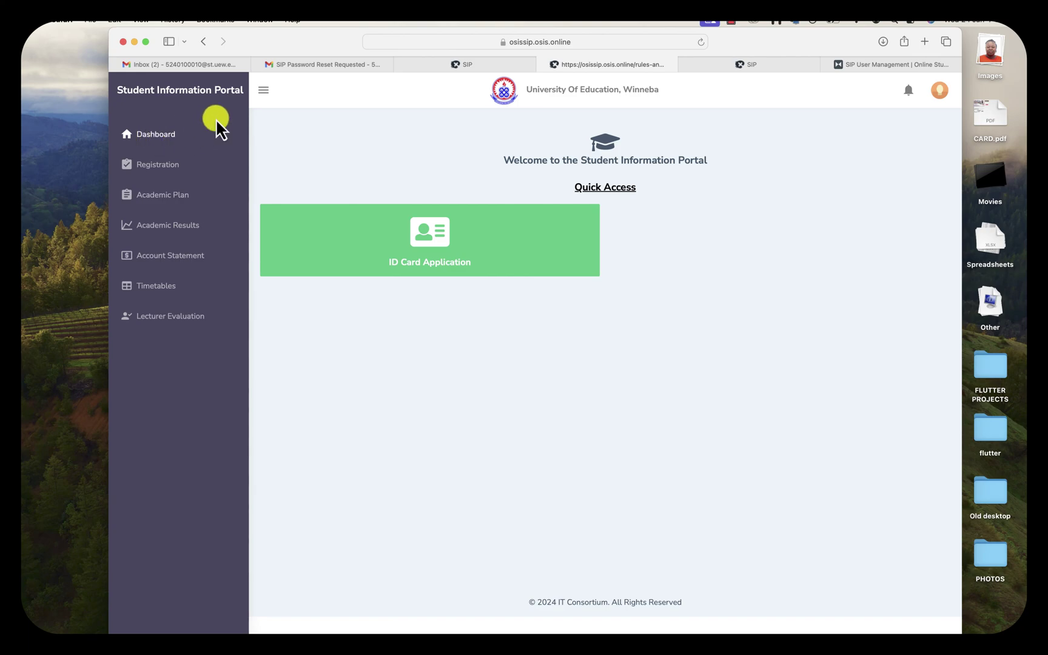
{"action": "left_click", "coordinate": [263, 92]}
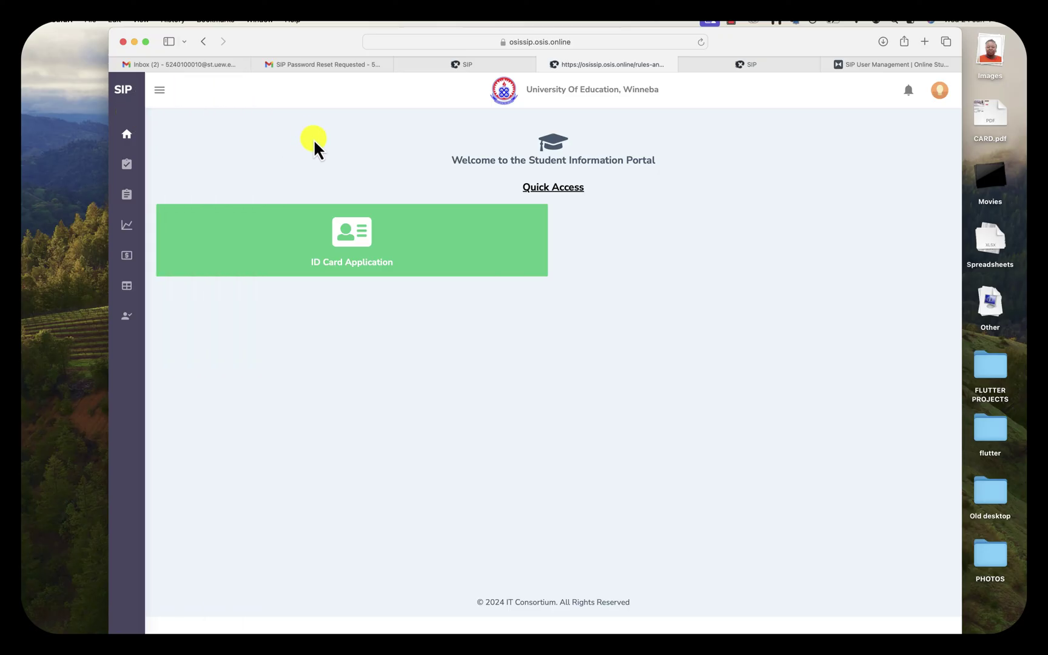
{"action": "left_click", "coordinate": [163, 97]}
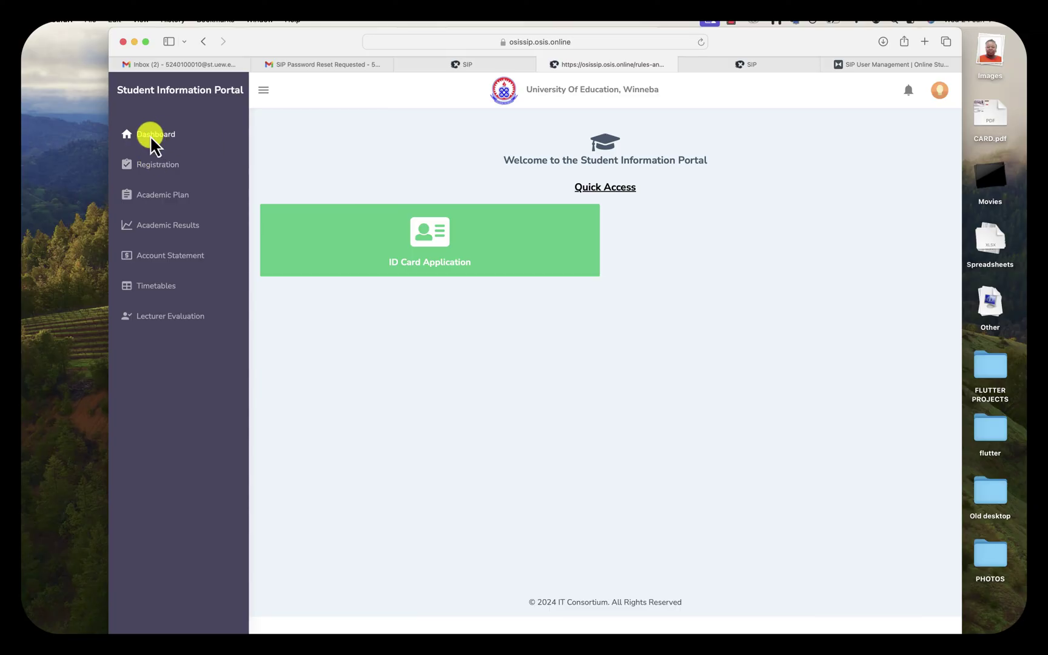
Try Regular Registration and dismiss the notice refusing it over the unmet 50% fee quota
{"action": "left_click", "coordinate": [156, 166]}
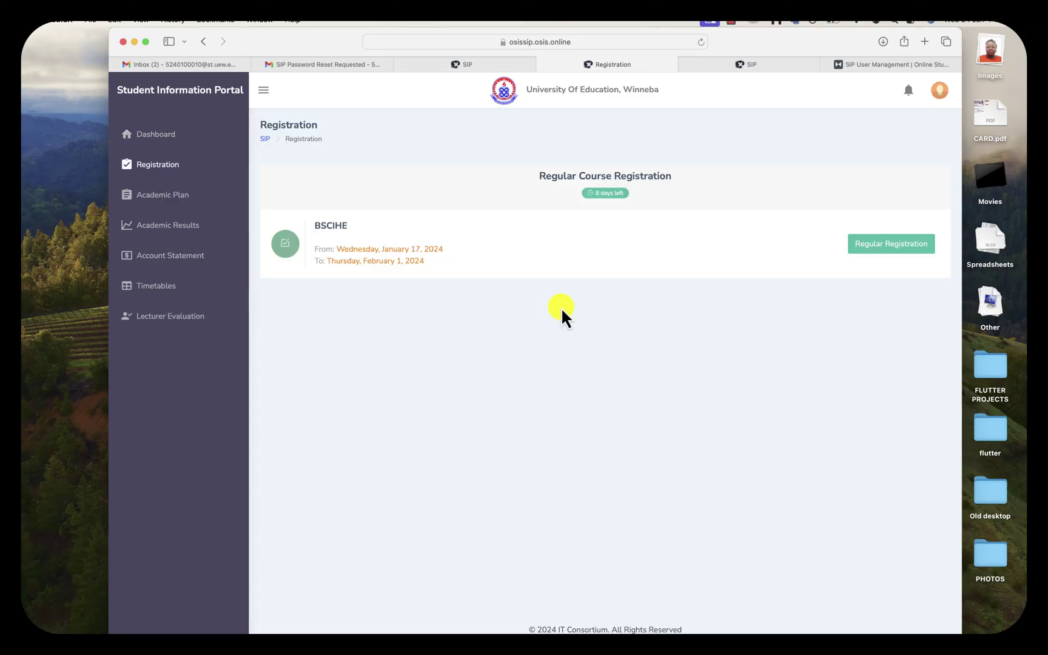
{"action": "left_click", "coordinate": [875, 244]}
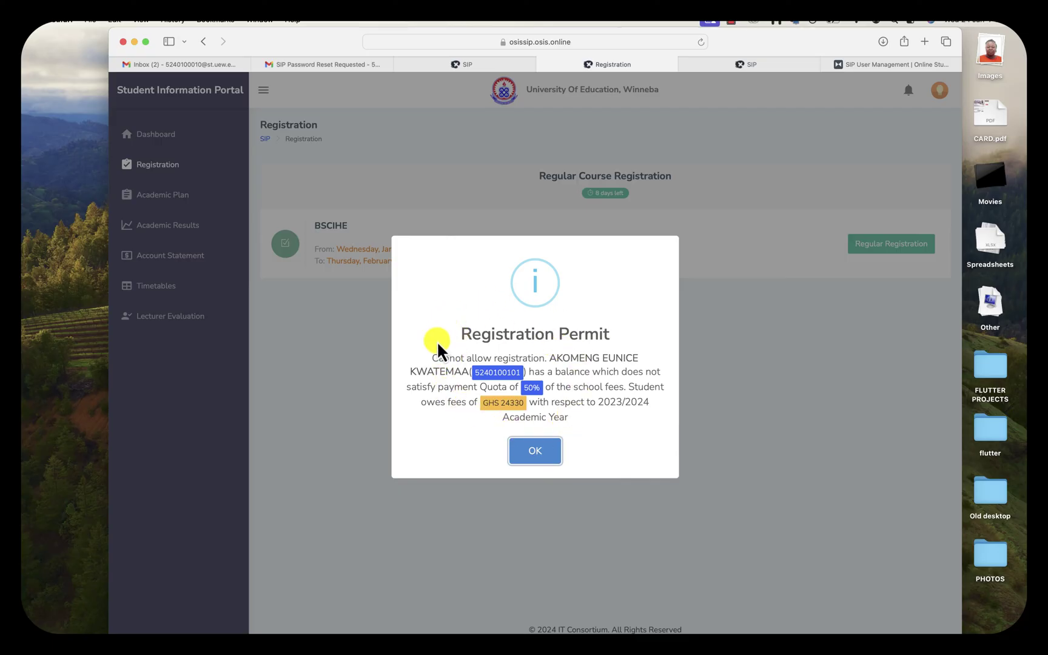
{"action": "left_click", "coordinate": [536, 452]}
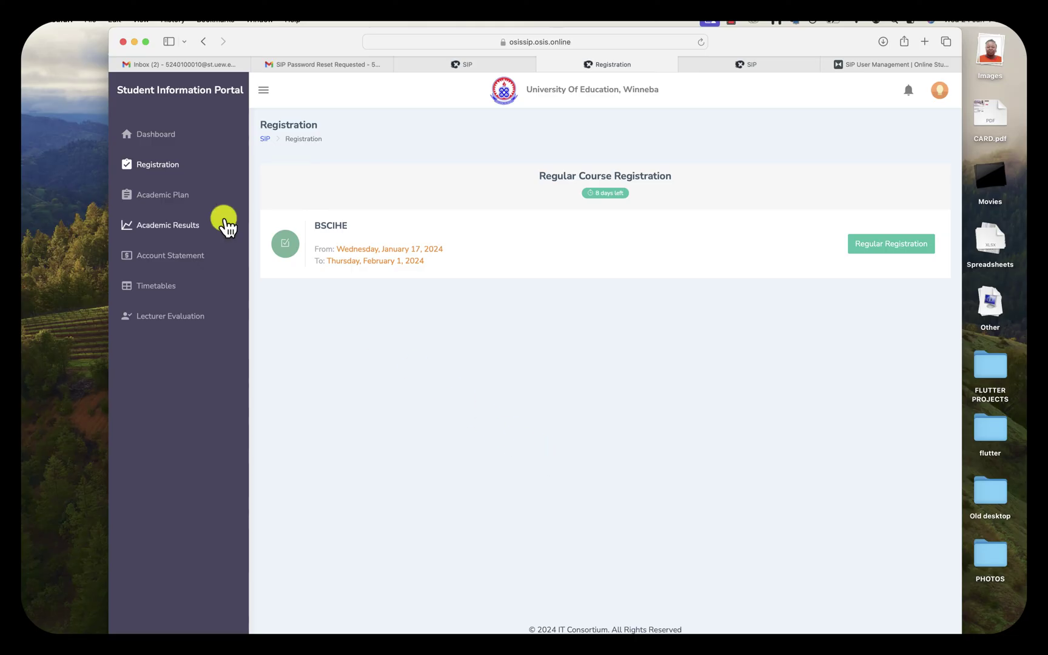
Scroll through the Level 100 Academic Plan courses, then open Academic Results
{"action": "left_click", "coordinate": [168, 202]}
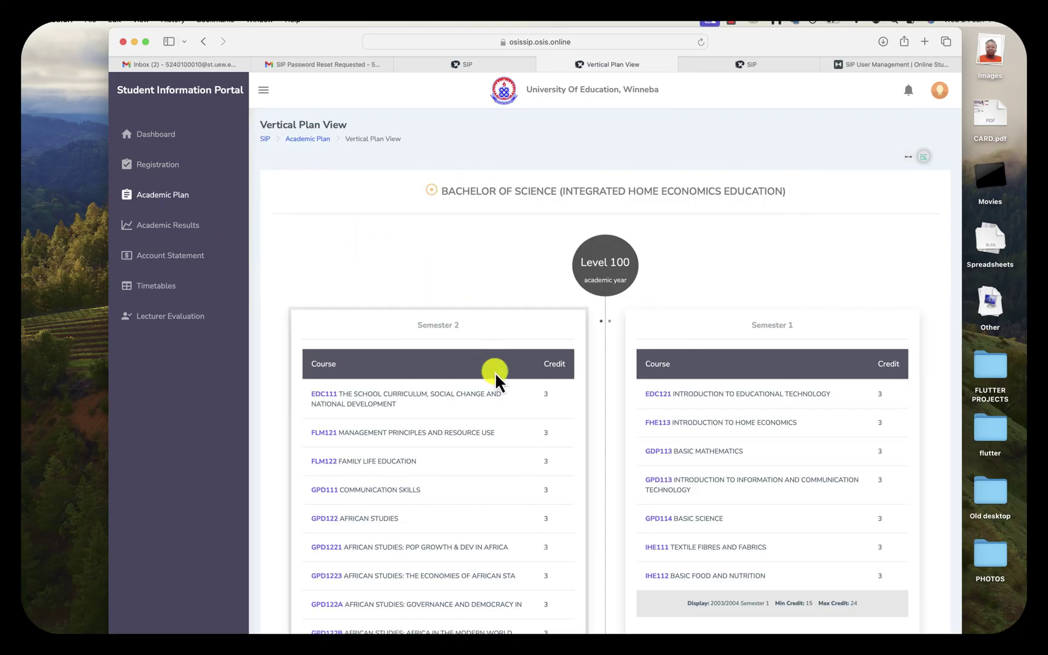
{"action": "scroll", "coordinate": [494, 372], "scroll_direction": "down", "scroll_amount": 5}
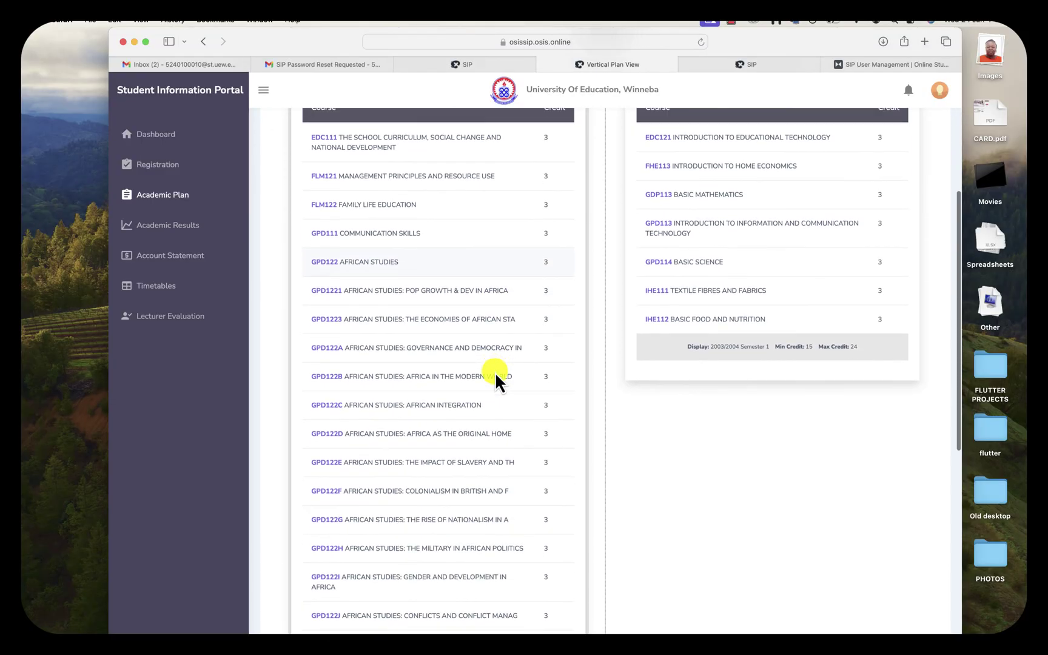
{"action": "scroll", "coordinate": [494, 371], "scroll_direction": "up", "scroll_amount": 7}
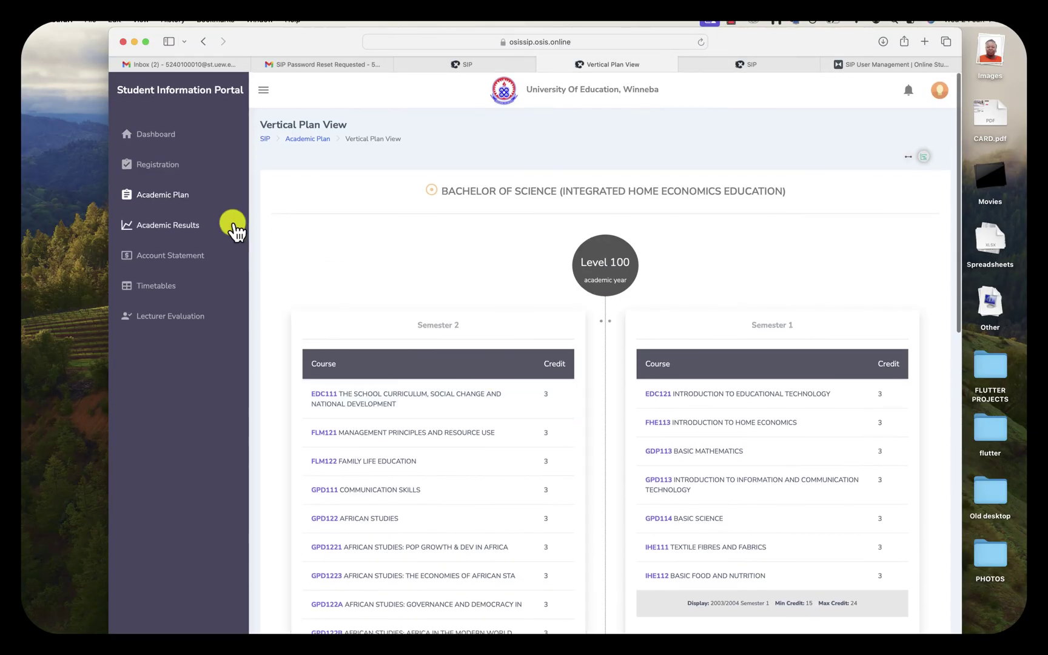
{"action": "left_click", "coordinate": [163, 228]}
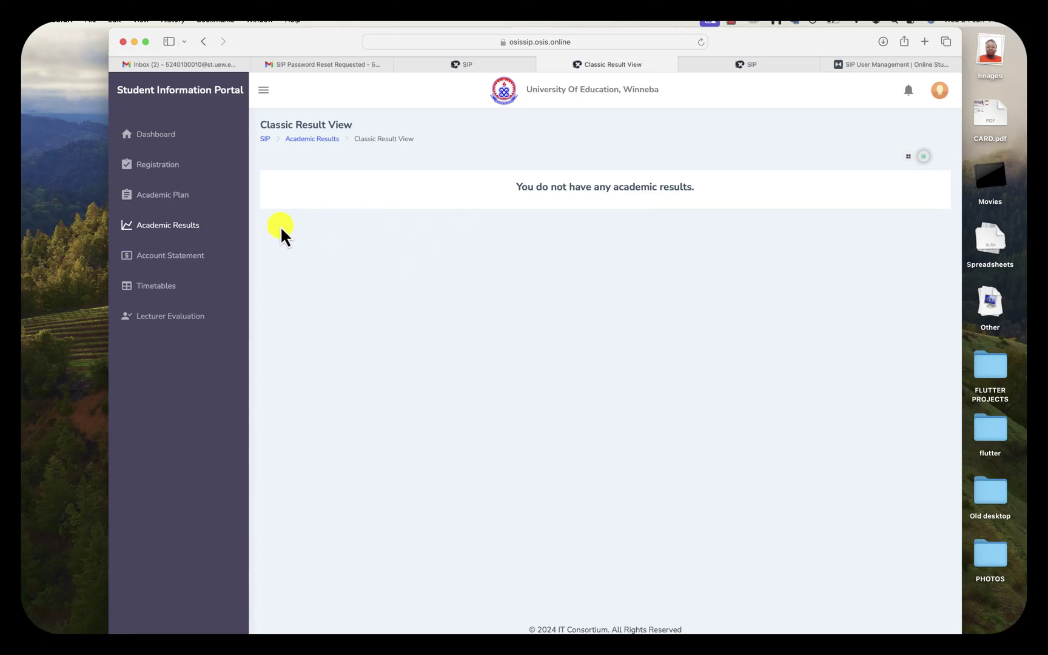
Open the Account Statement showing the GHS26,738.00 balance, then choose View Profile from the avatar menu
{"action": "left_click", "coordinate": [157, 255]}
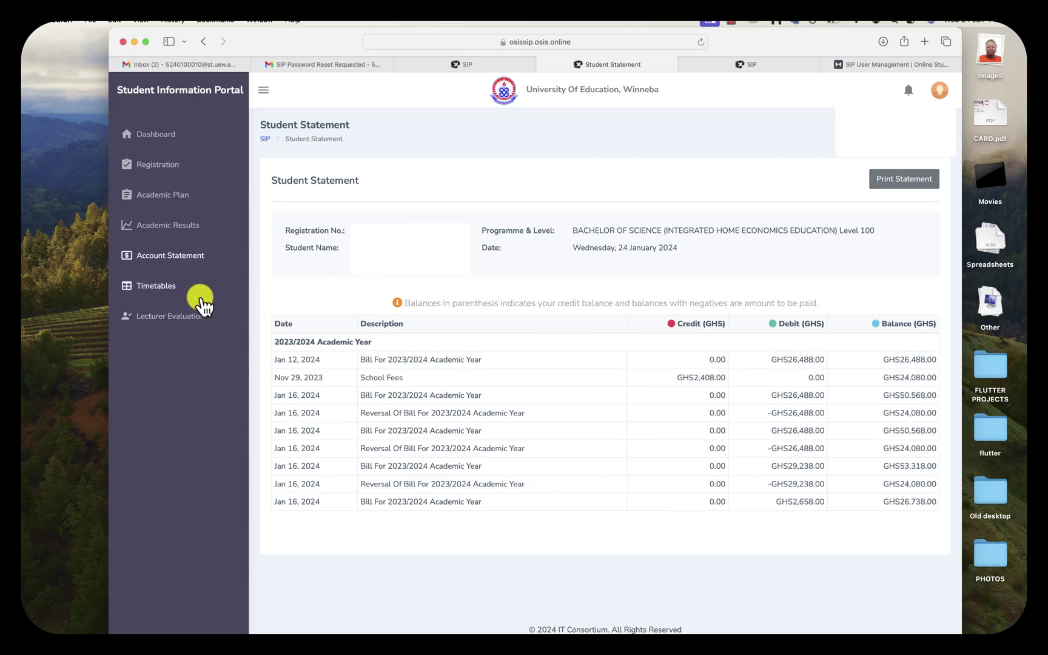
{"action": "left_click", "coordinate": [938, 91]}
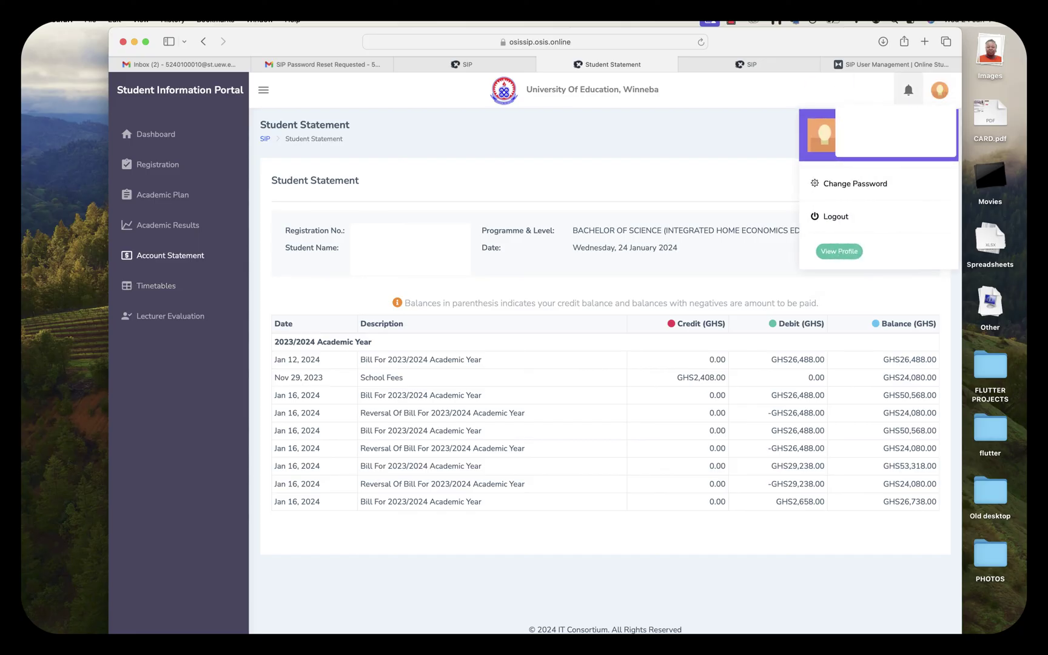
{"action": "left_click", "coordinate": [844, 252]}
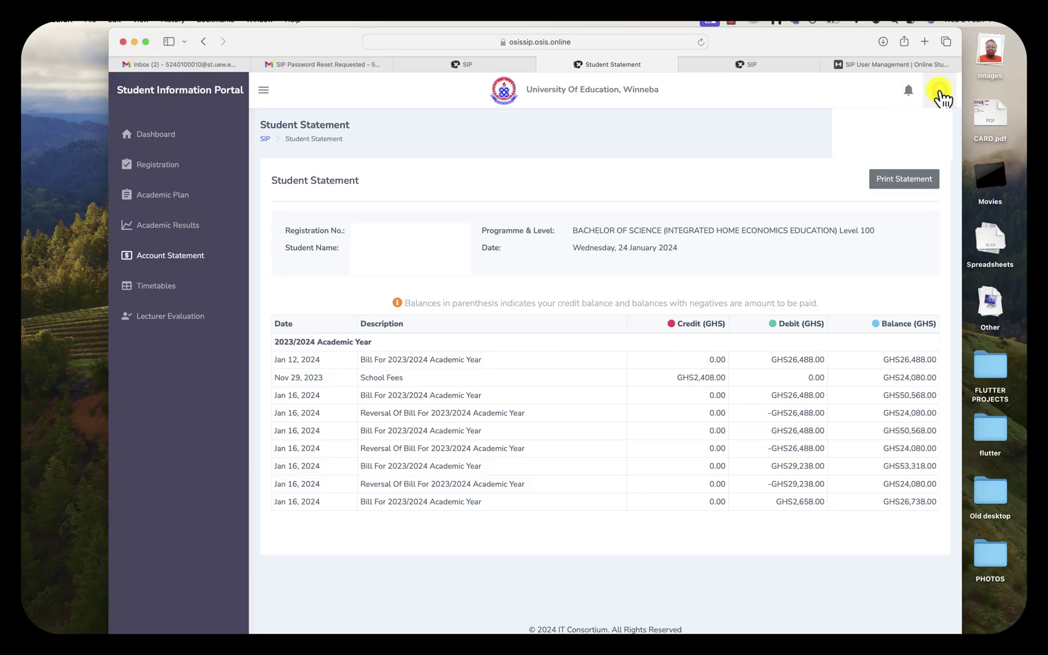
Choose Logout from the top-right avatar menu to sign out of the portal
{"action": "left_click", "coordinate": [940, 94]}
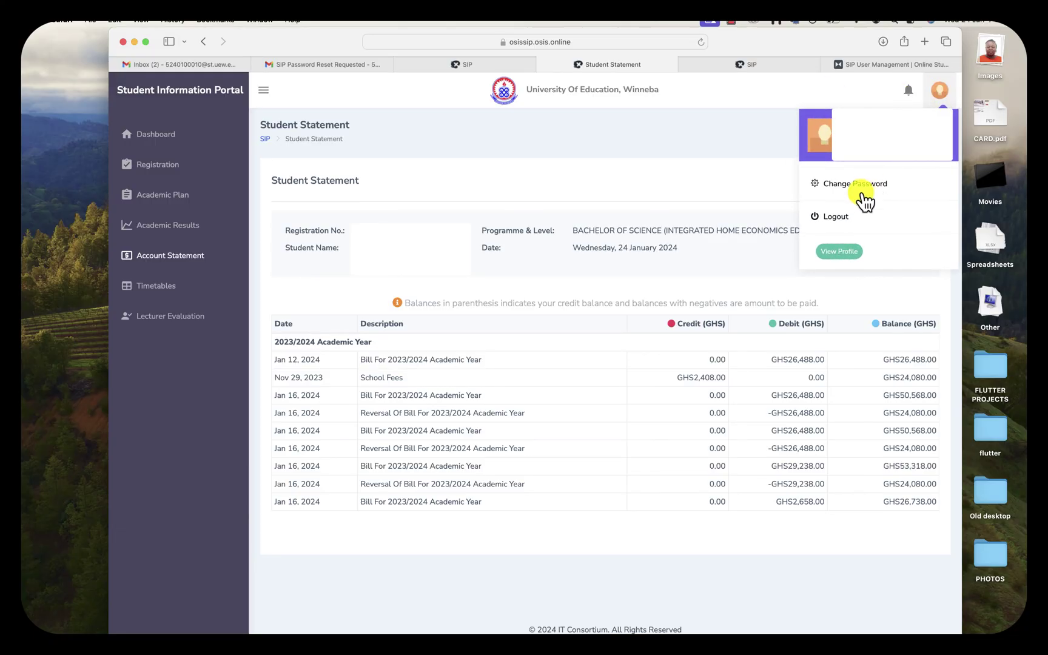
{"action": "left_click", "coordinate": [837, 217]}
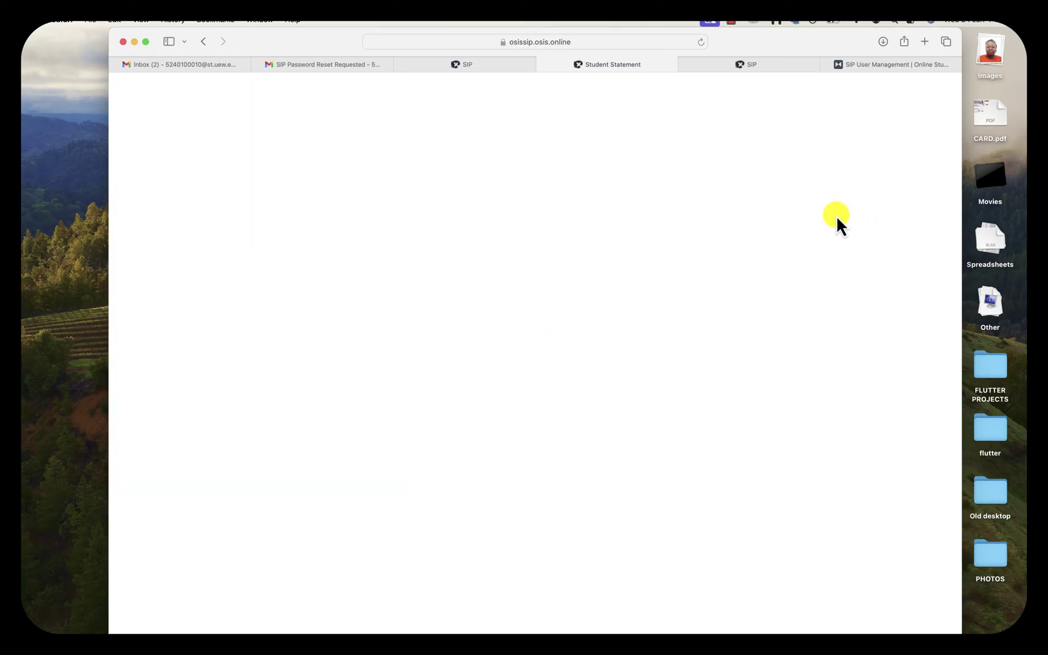